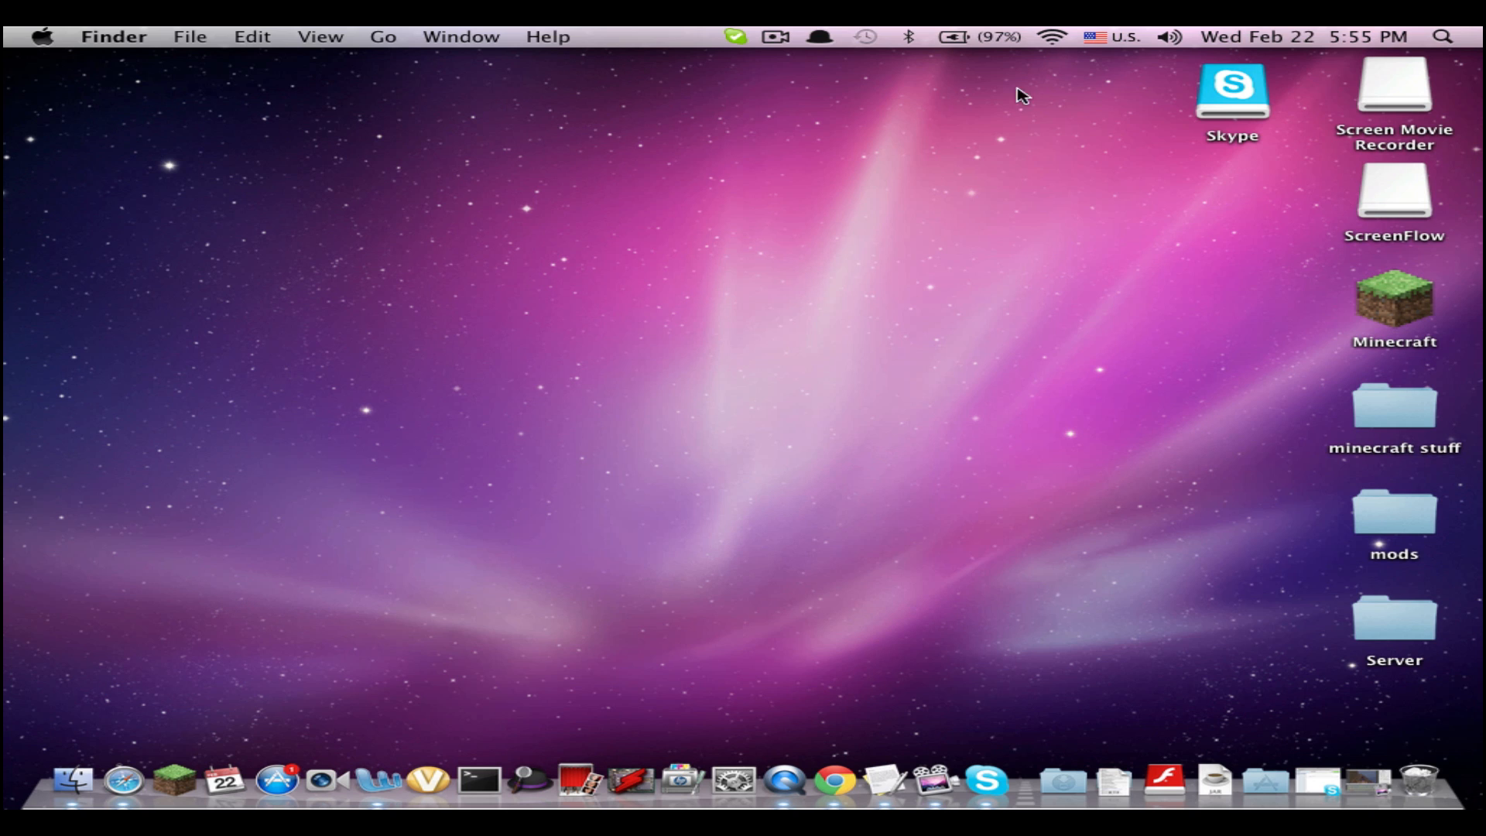
- Reposition the mounted Skype disk icon back among the other drives on the desktop
drag(1234, 82, 813, 169)
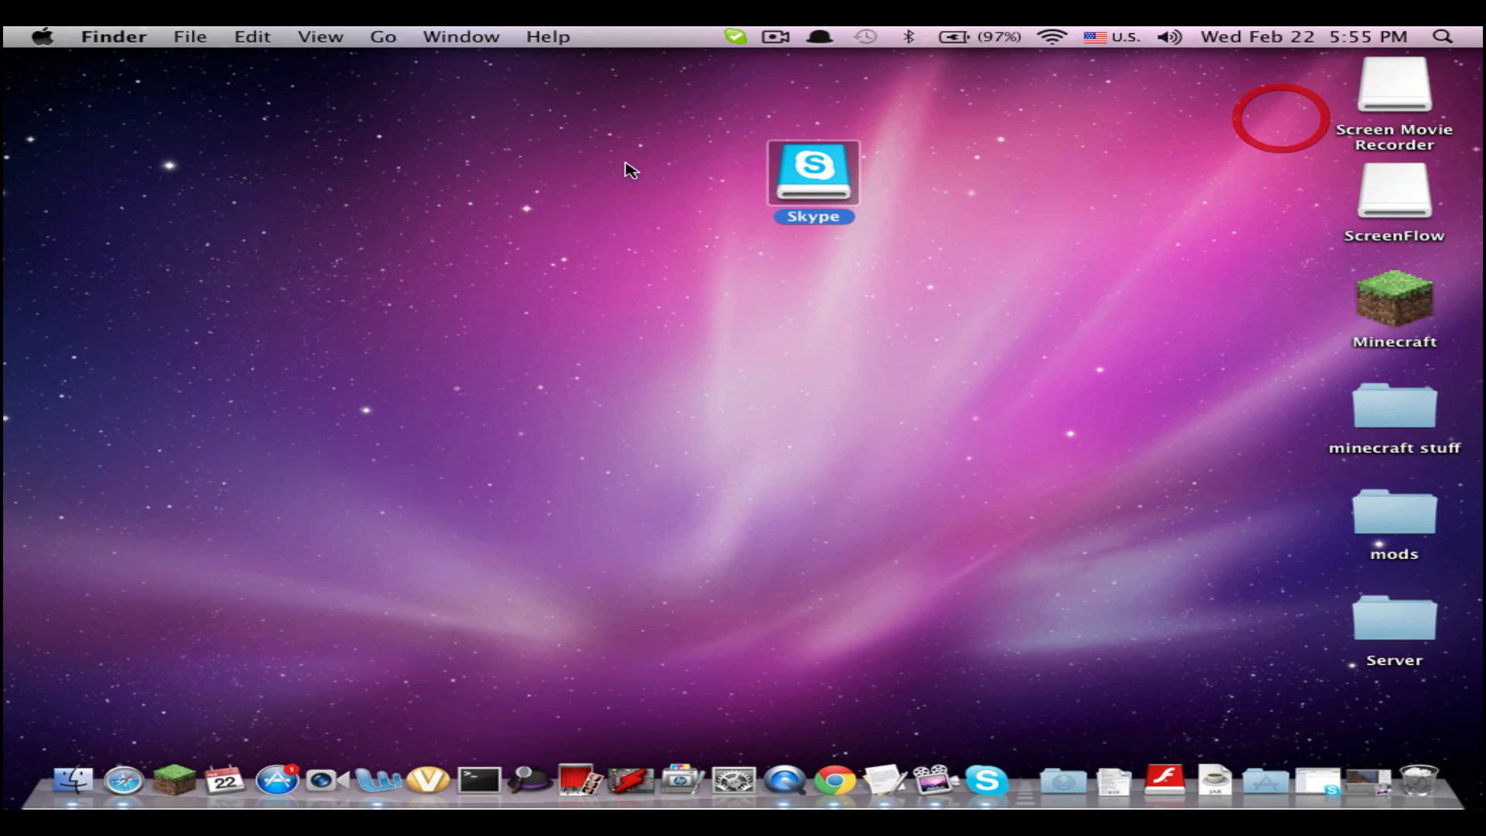
drag(592, 108, 813, 209)
click(546, 133)
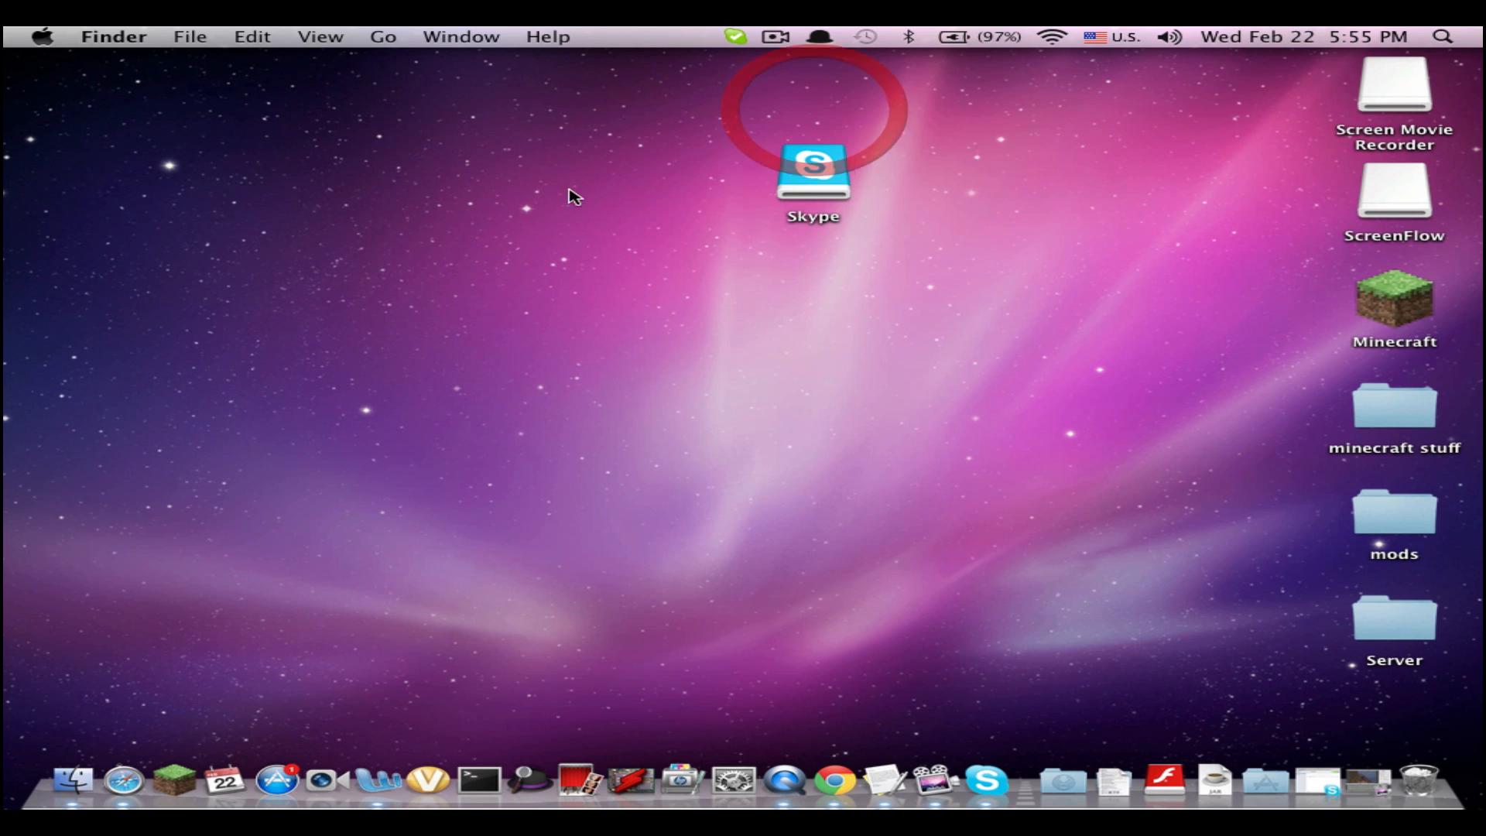
drag(813, 168, 1242, 111)
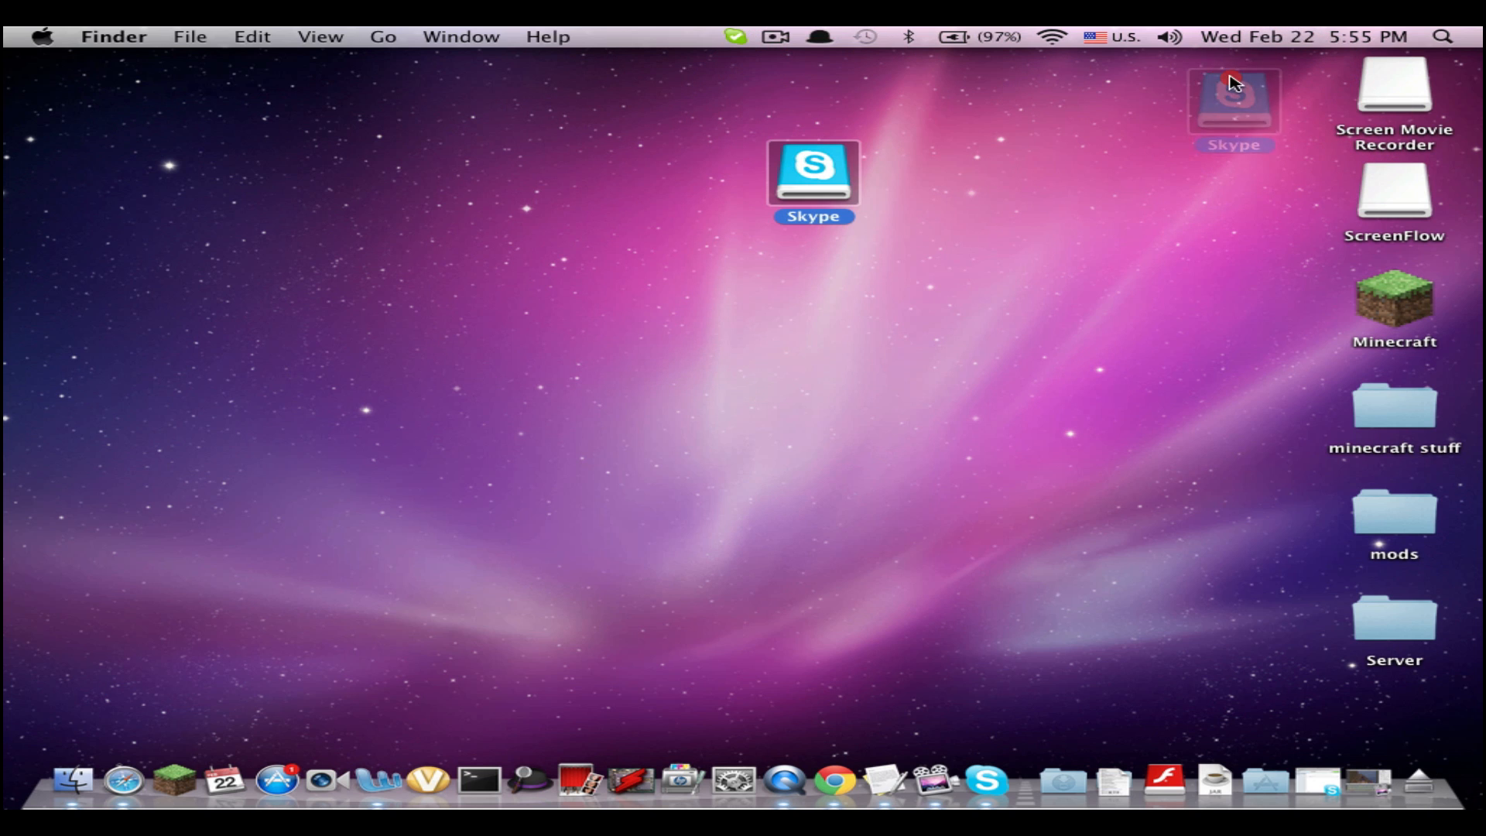
drag(1081, 348, 1196, 342)
mouse_move(1242, 109)
mouse_down()
mouse_move(1256, 107)
mouse_move(1213, 91)
mouse_up()
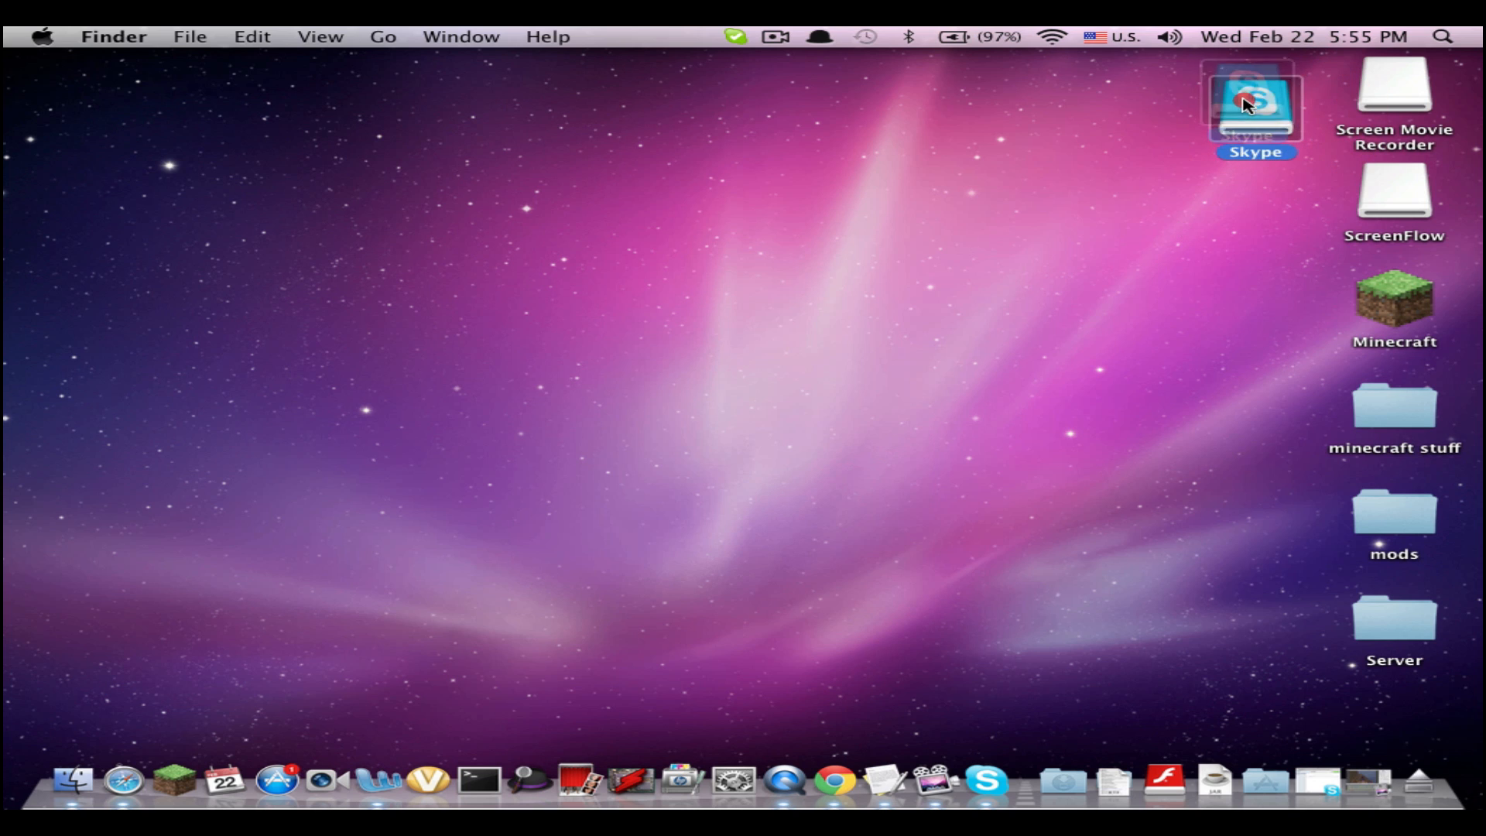
click(1175, 250)
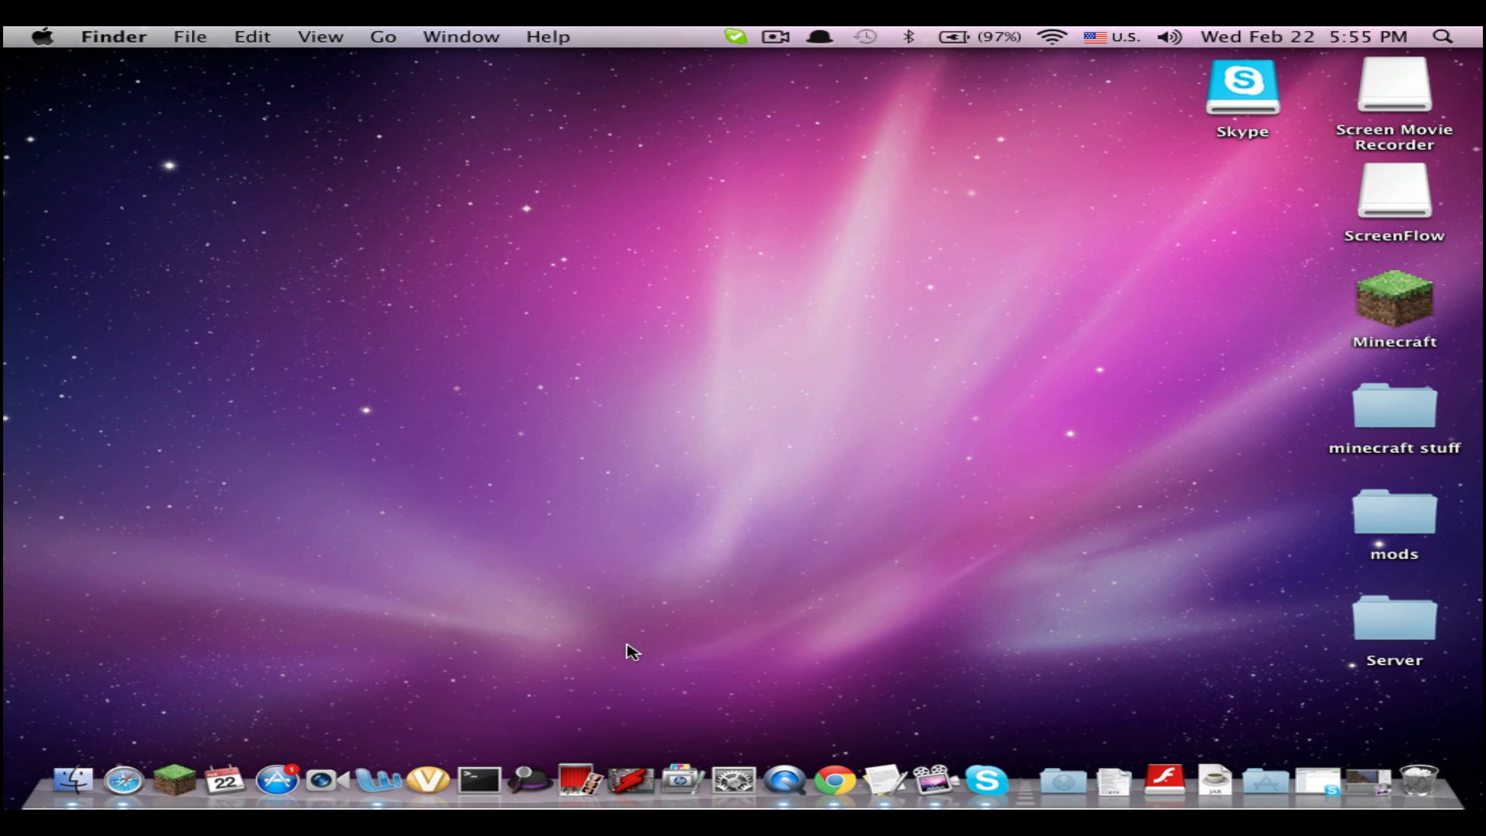
- In Safari, run a web search for 'download skype for mac'
click(124, 780)
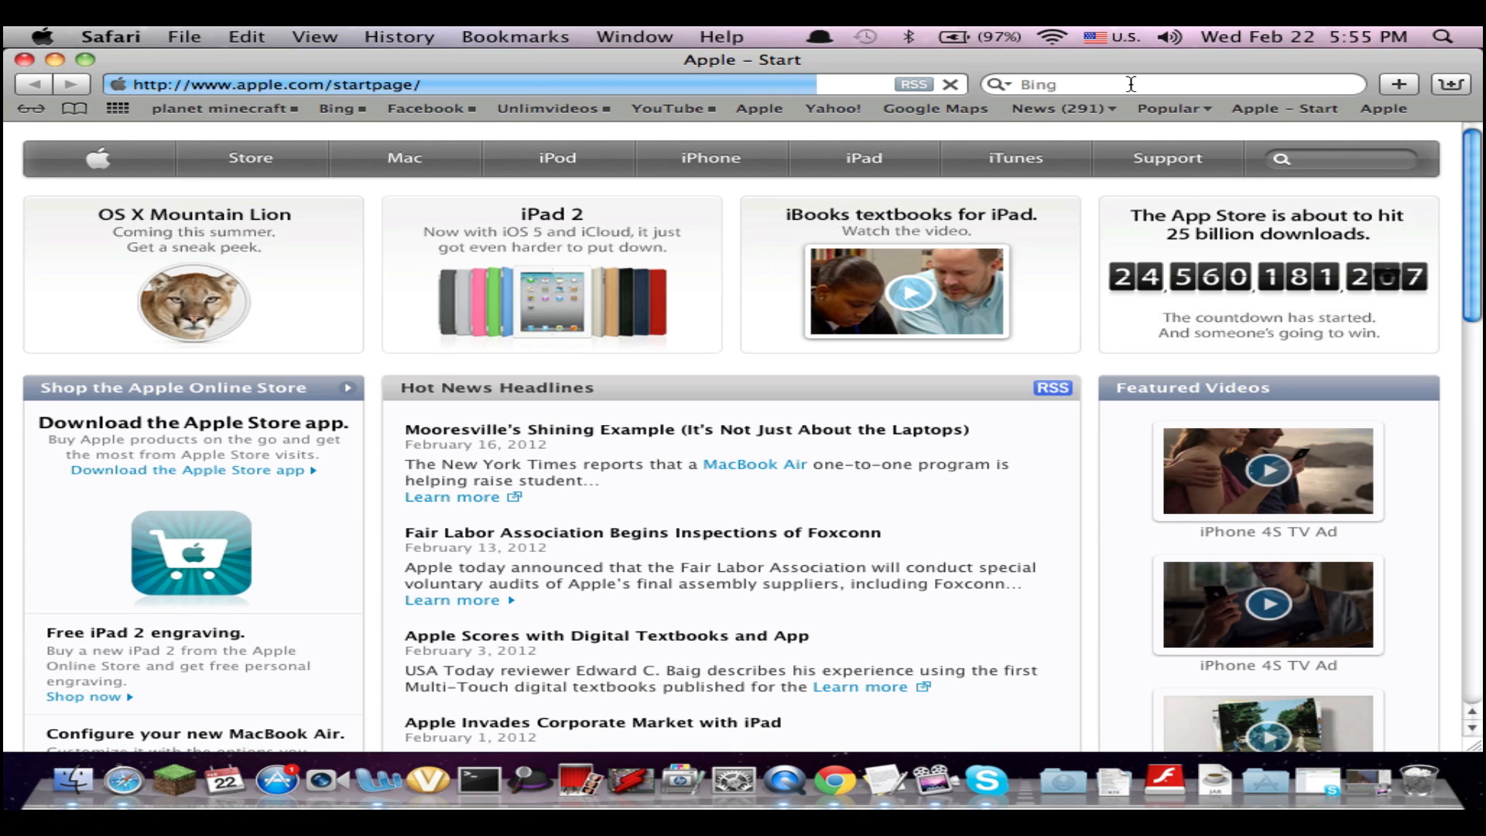
click(1132, 84)
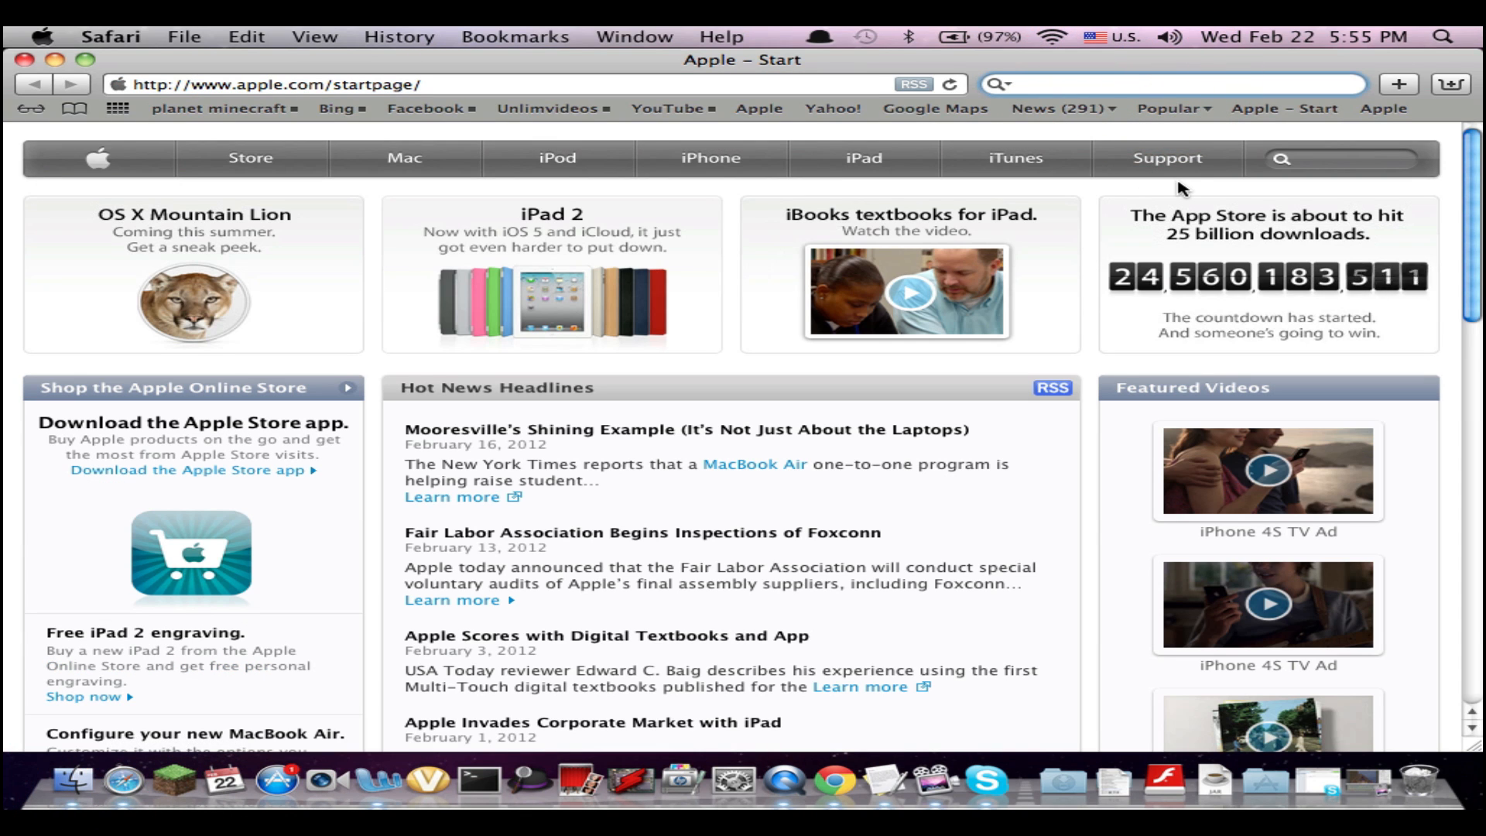
text(sky)
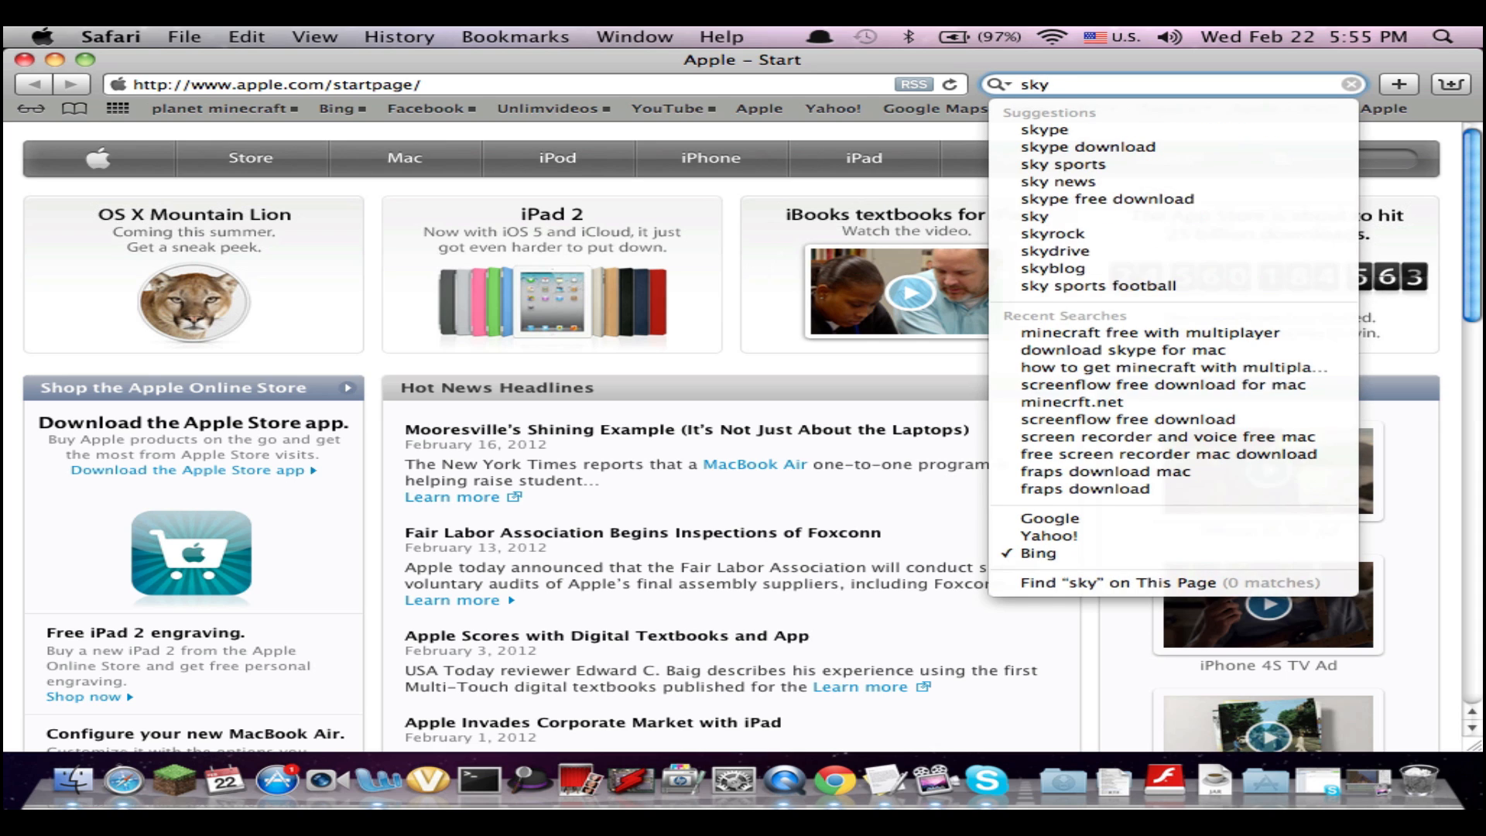
text(pe)
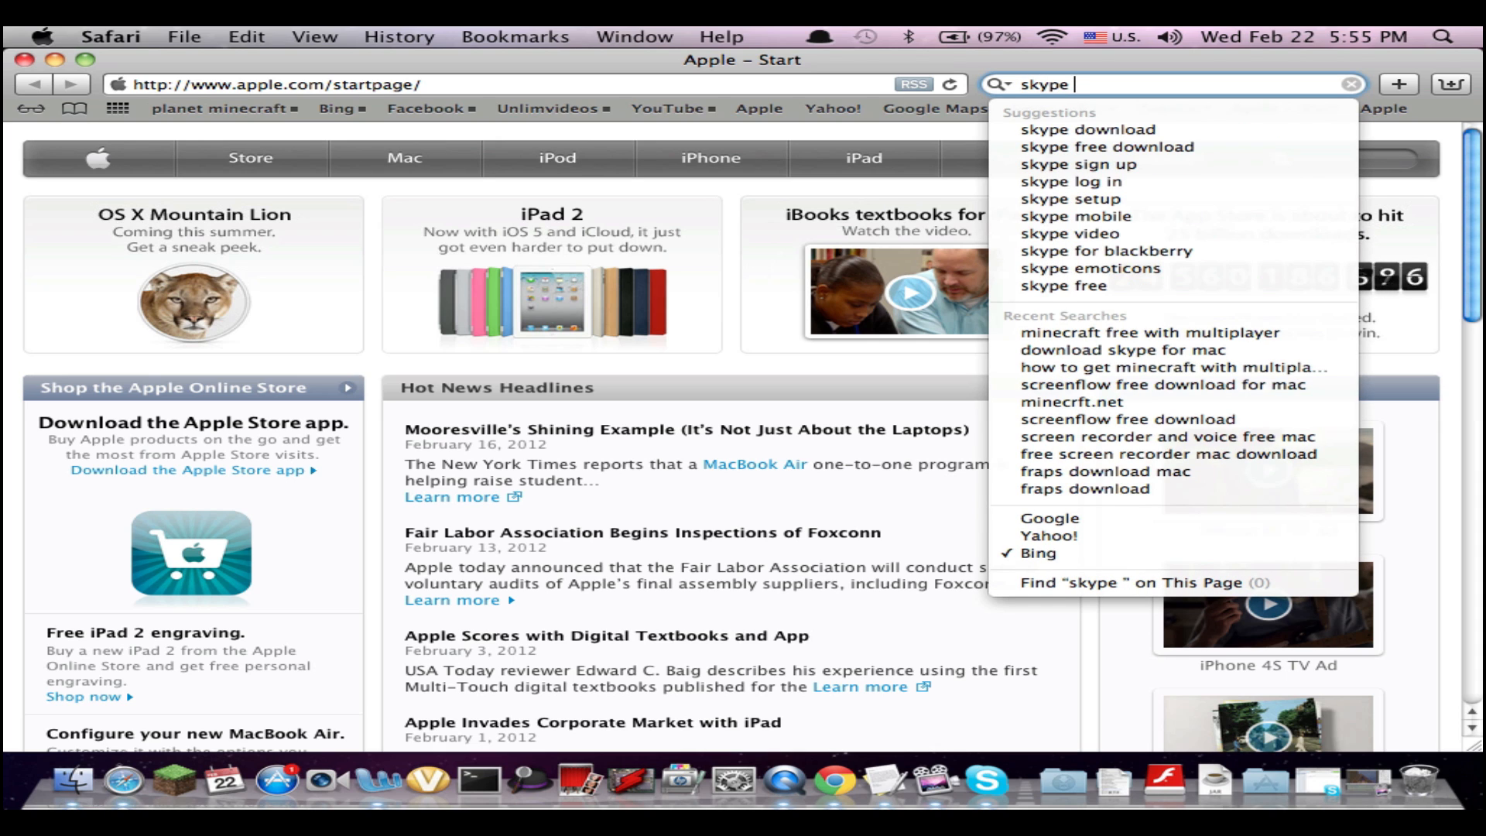
text( f)
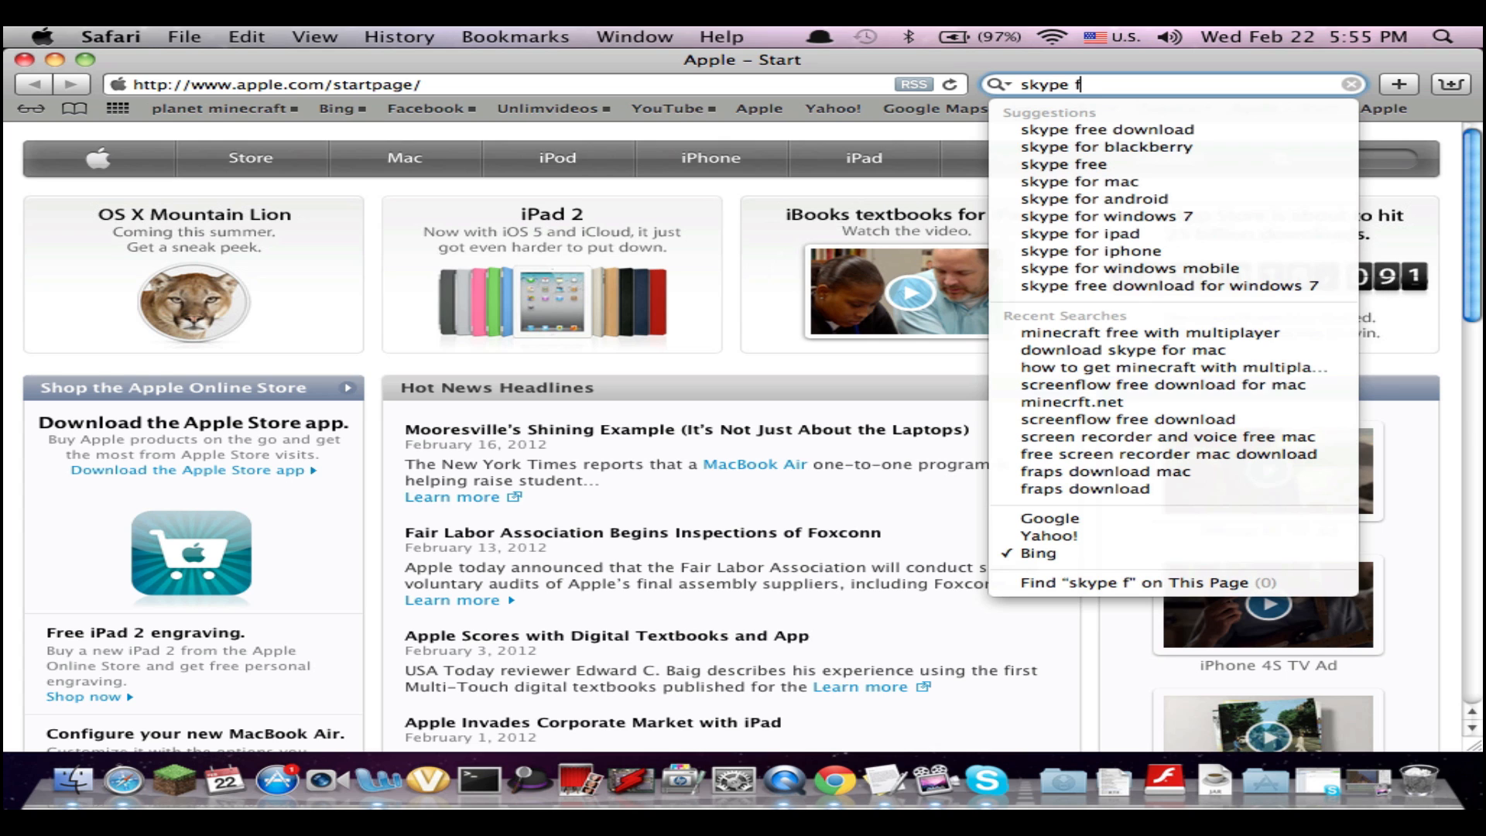
text(o)
key(BackSpace)
key(BackSpace)
key(BackSpace)
key(BackSpace)
key(BackSpace)
key(BackSpace)
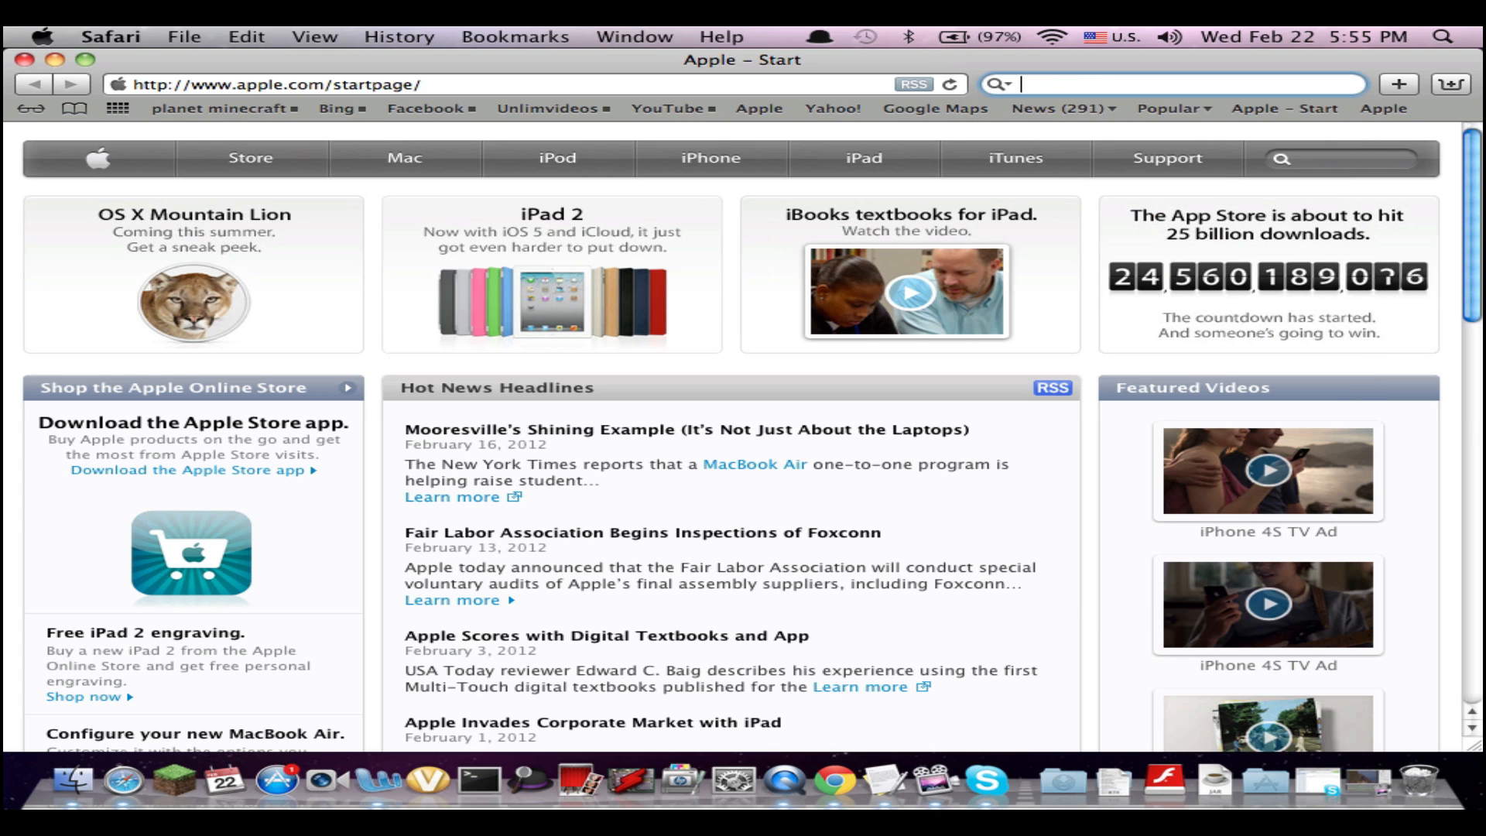
text(ddownlo)
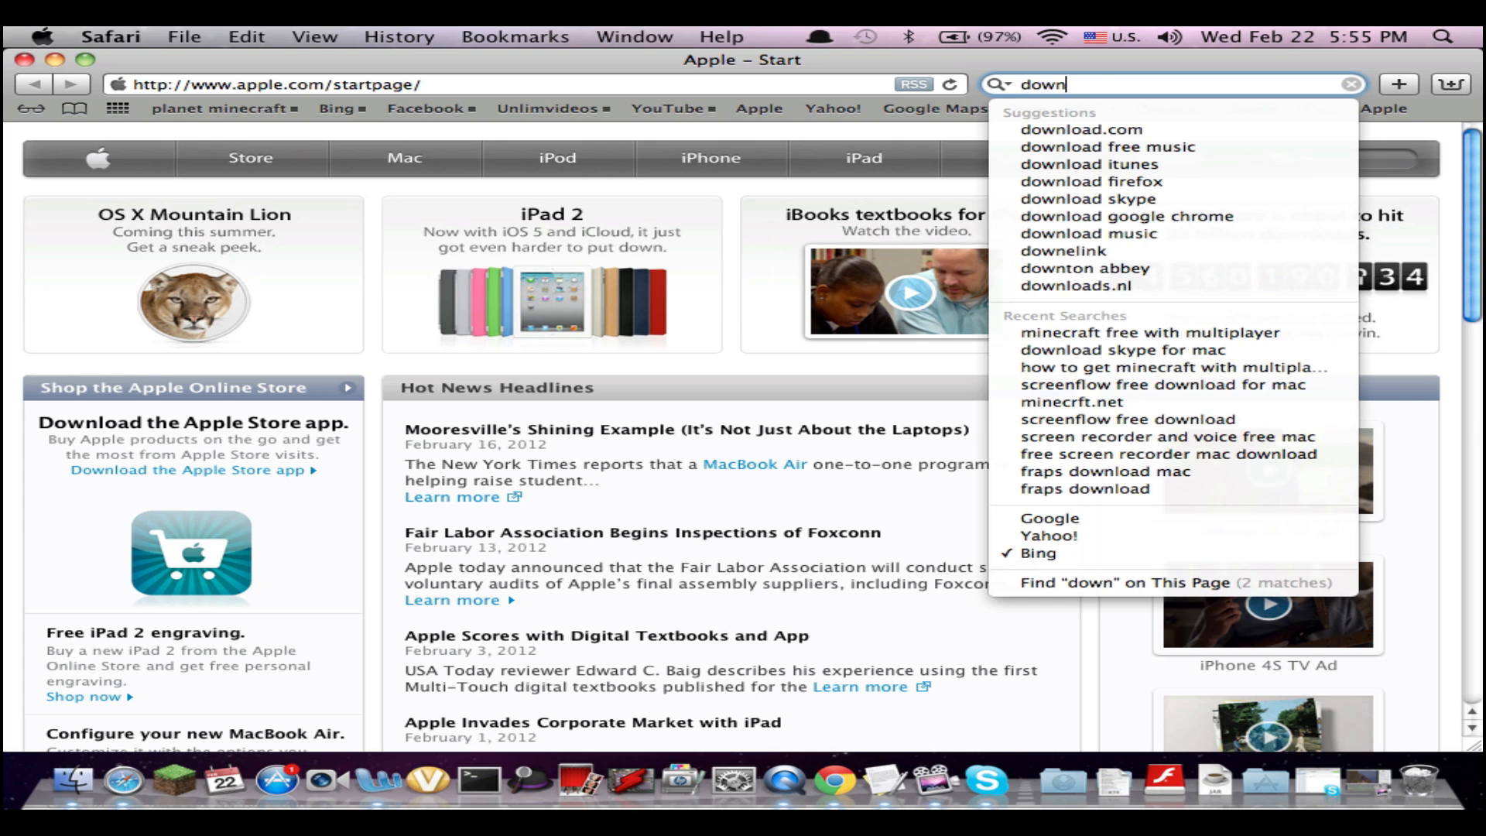
text(ad sku)
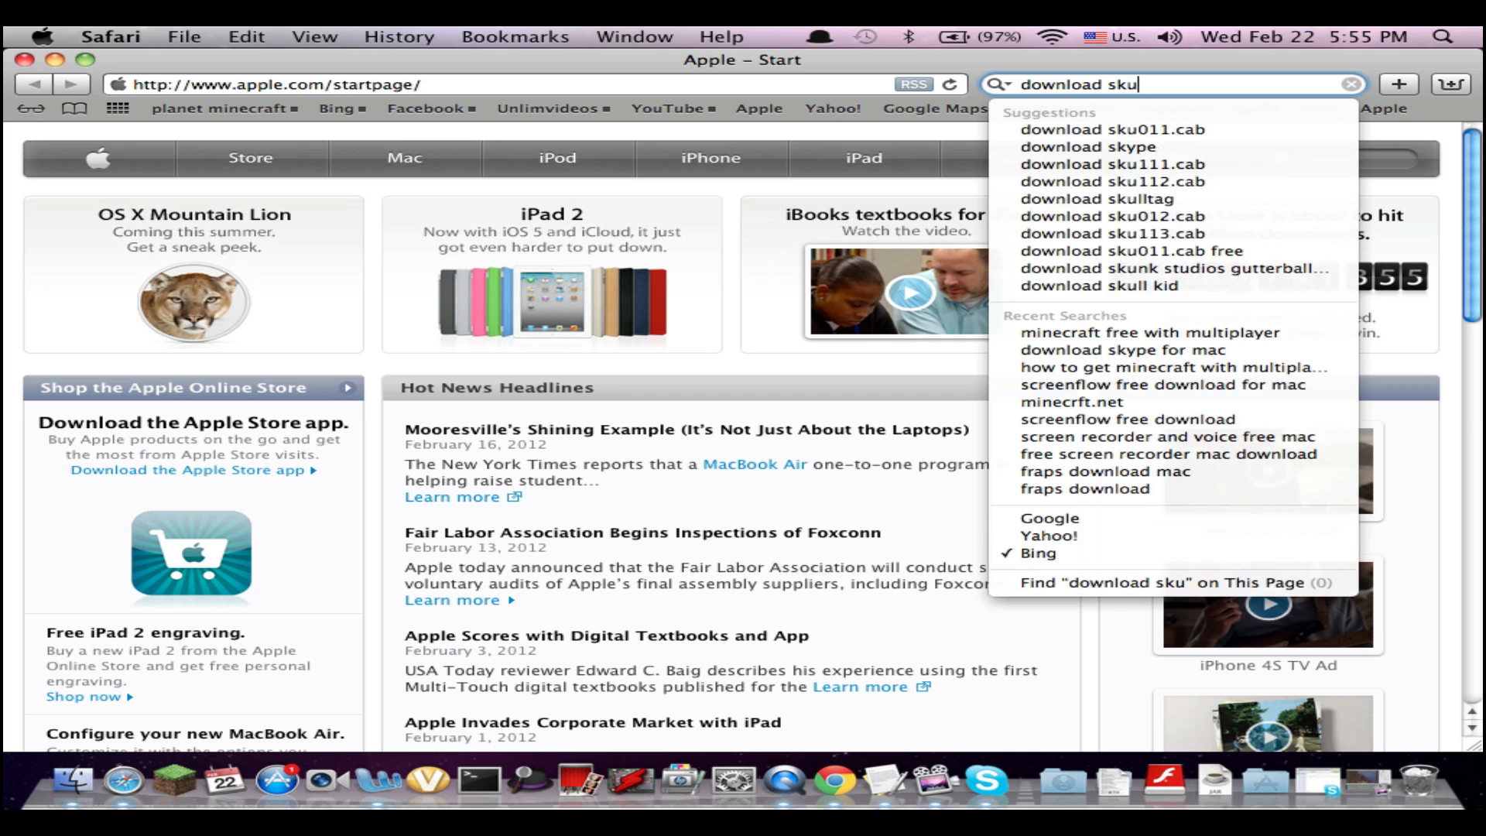
key(BackSpace)
text(h)
key(BackSpace)
text(yp)
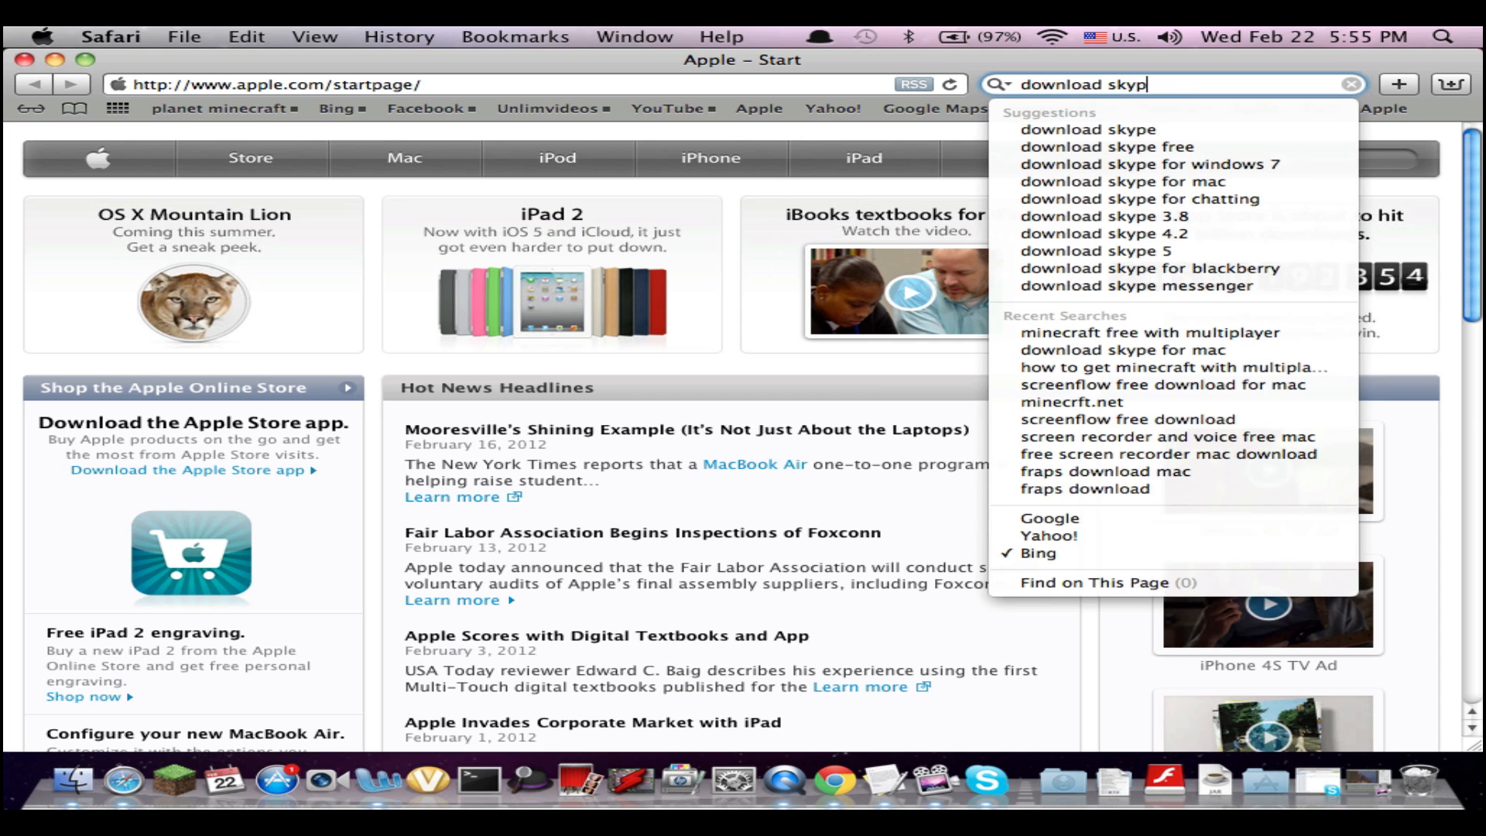
text(e for)
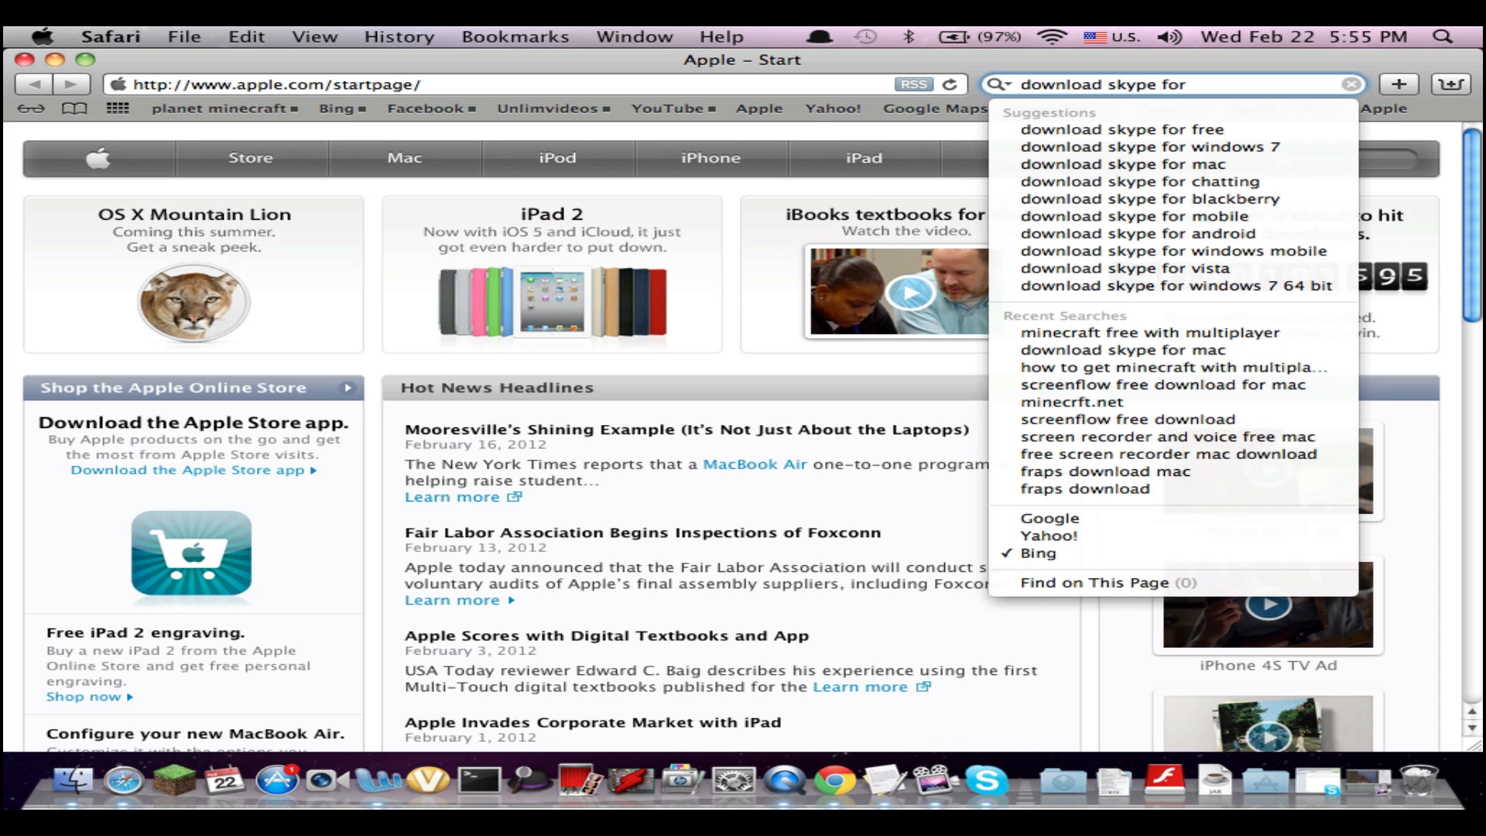
key(Down)
key(Down)
key(Down)
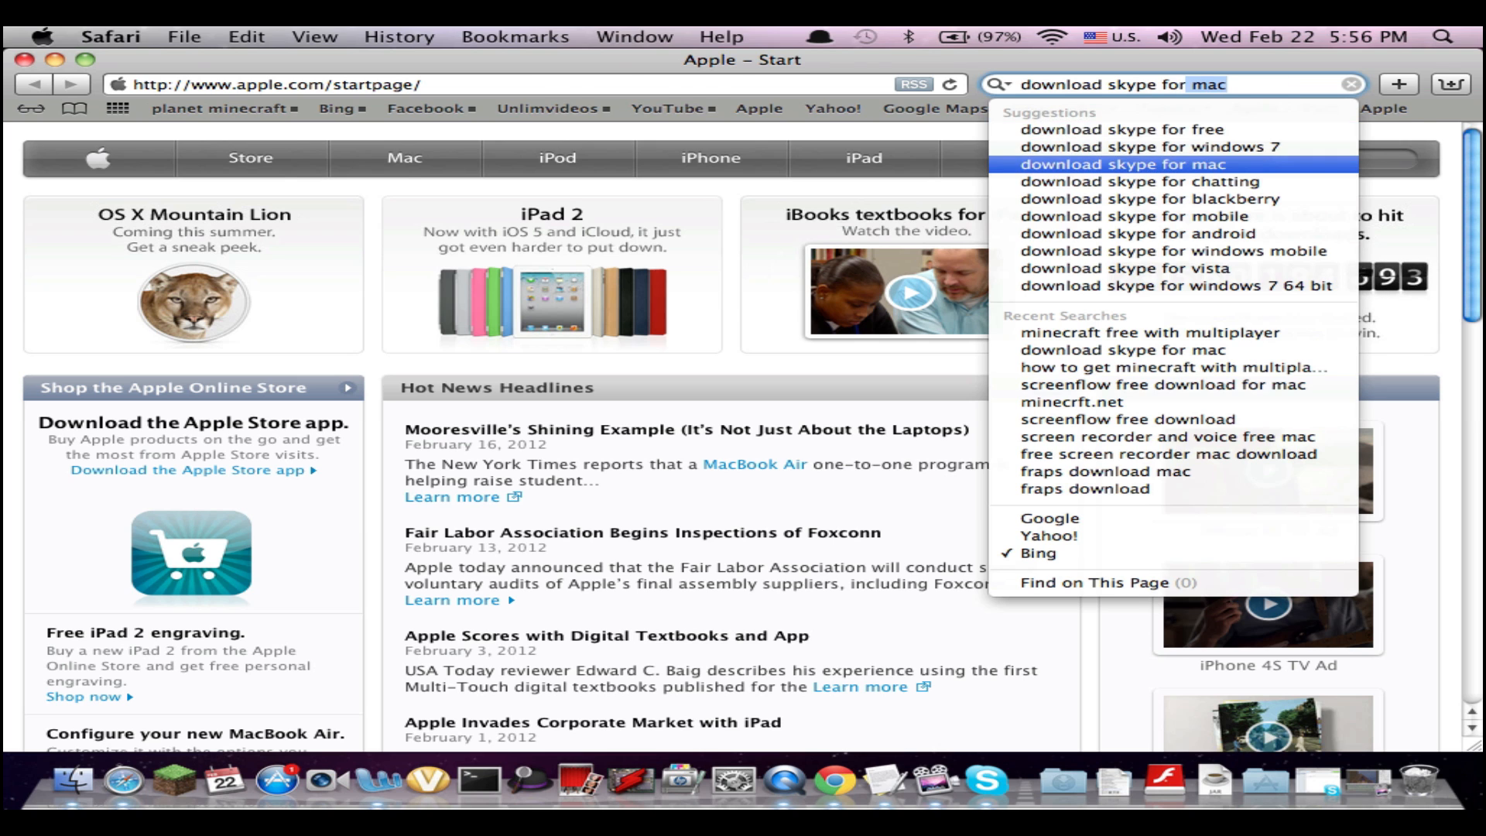
key(Return)
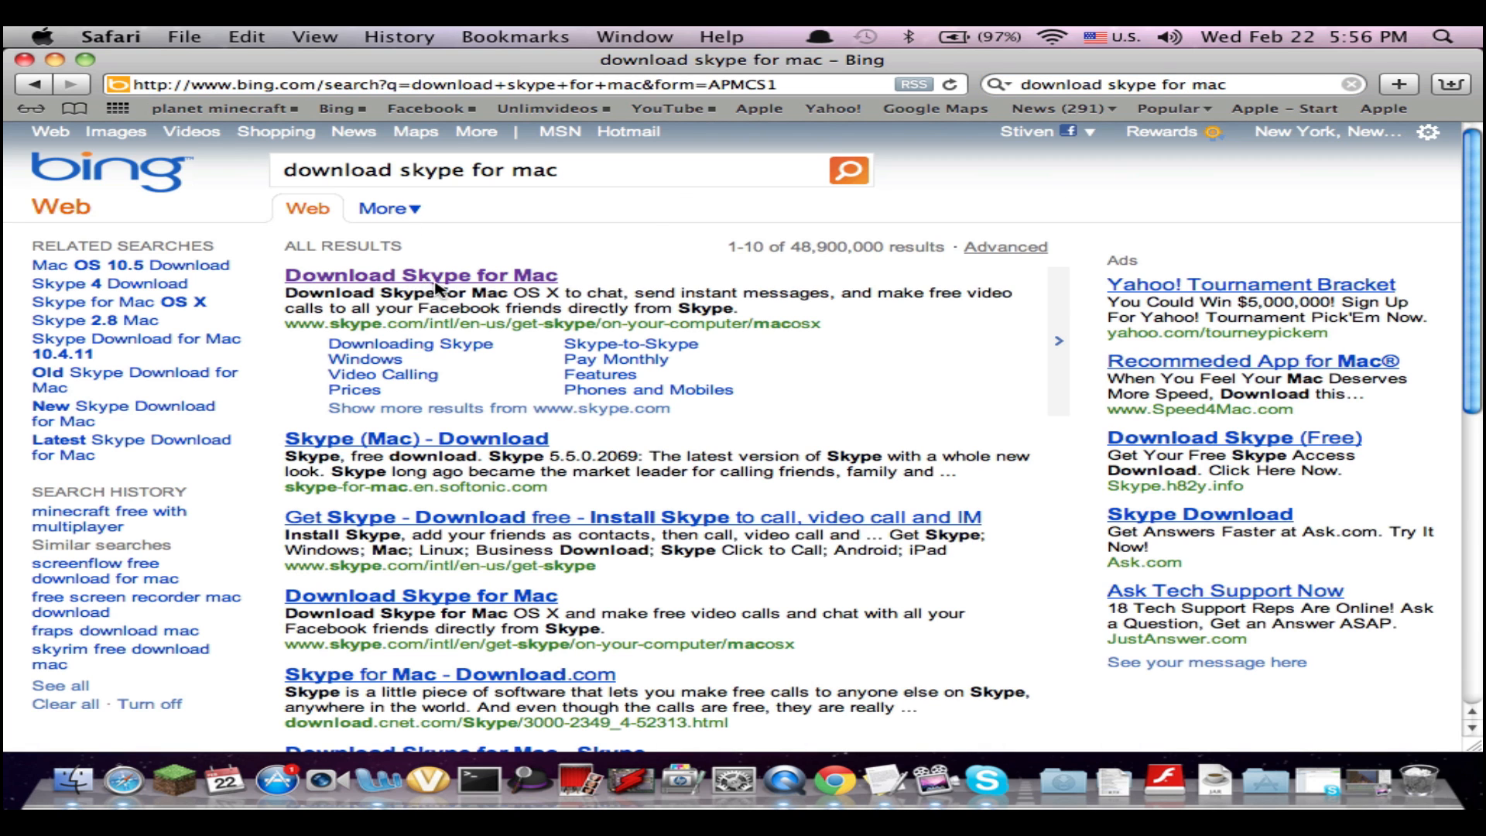
- Open the first result, the official Download Skype for Mac page on skype.com
click(438, 279)
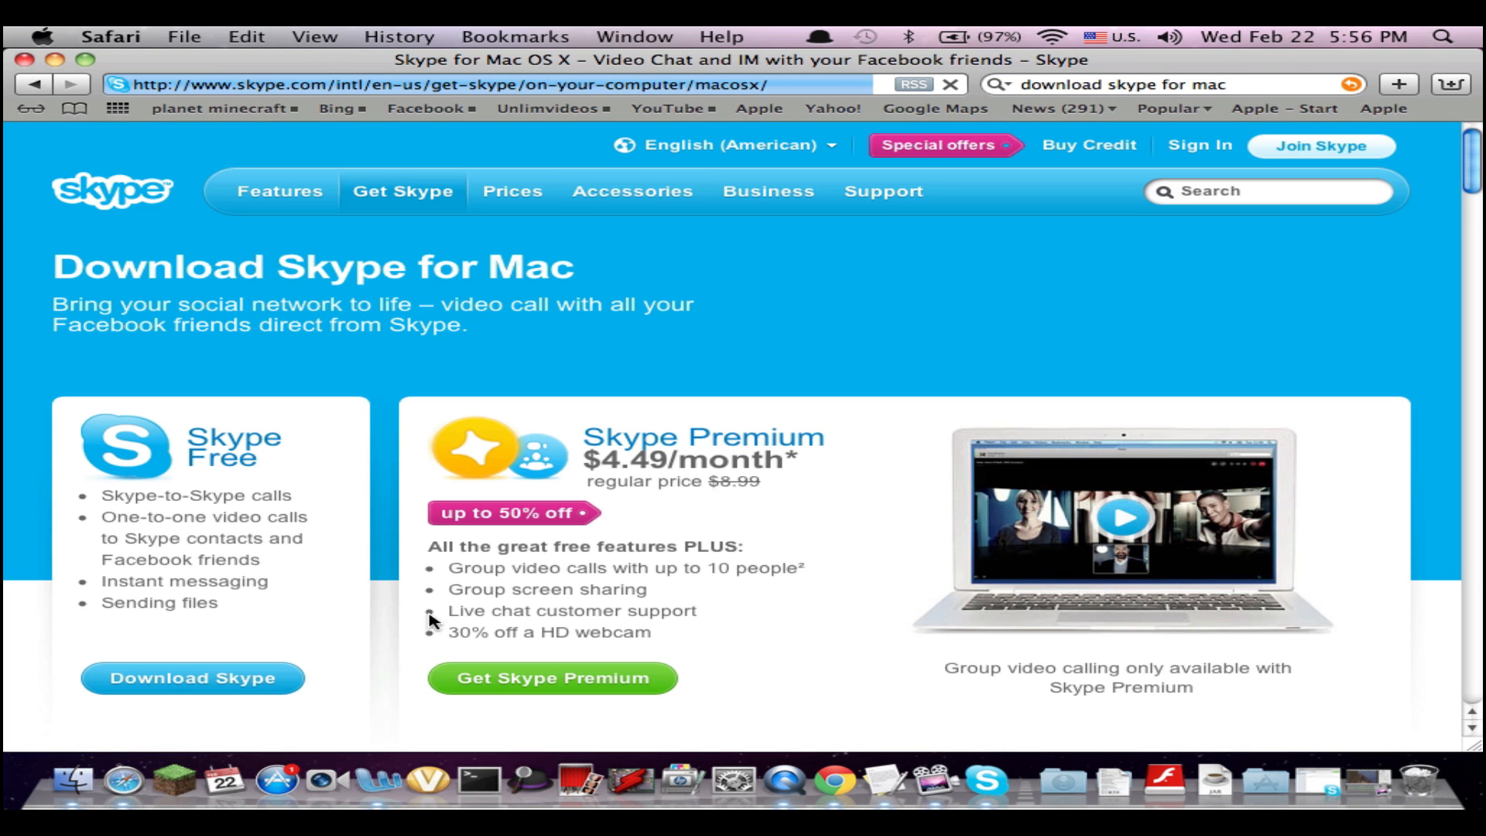
scroll(517, 537, down, 3)
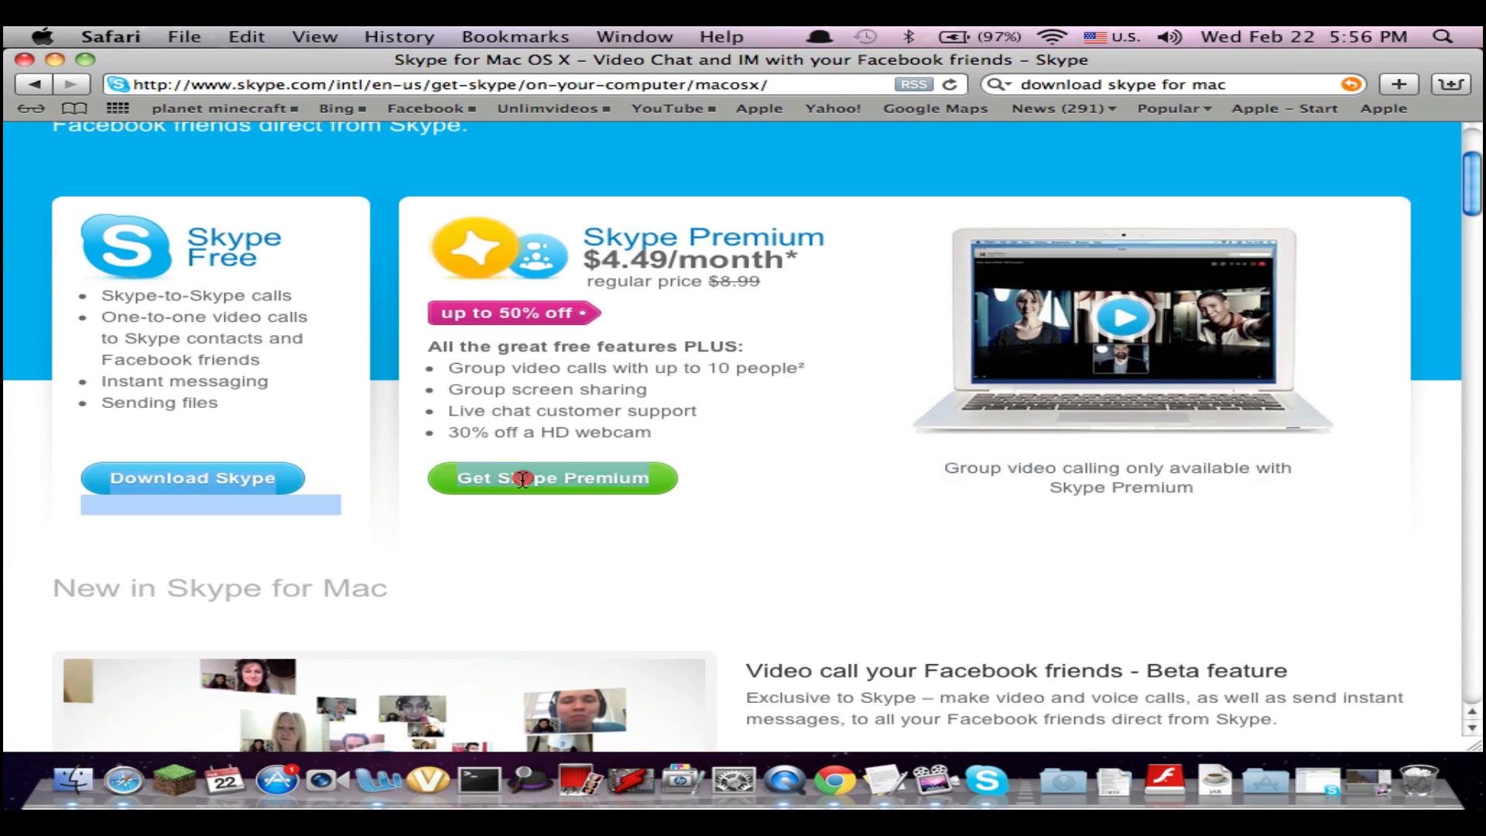
drag(510, 483, 811, 507)
click(810, 508)
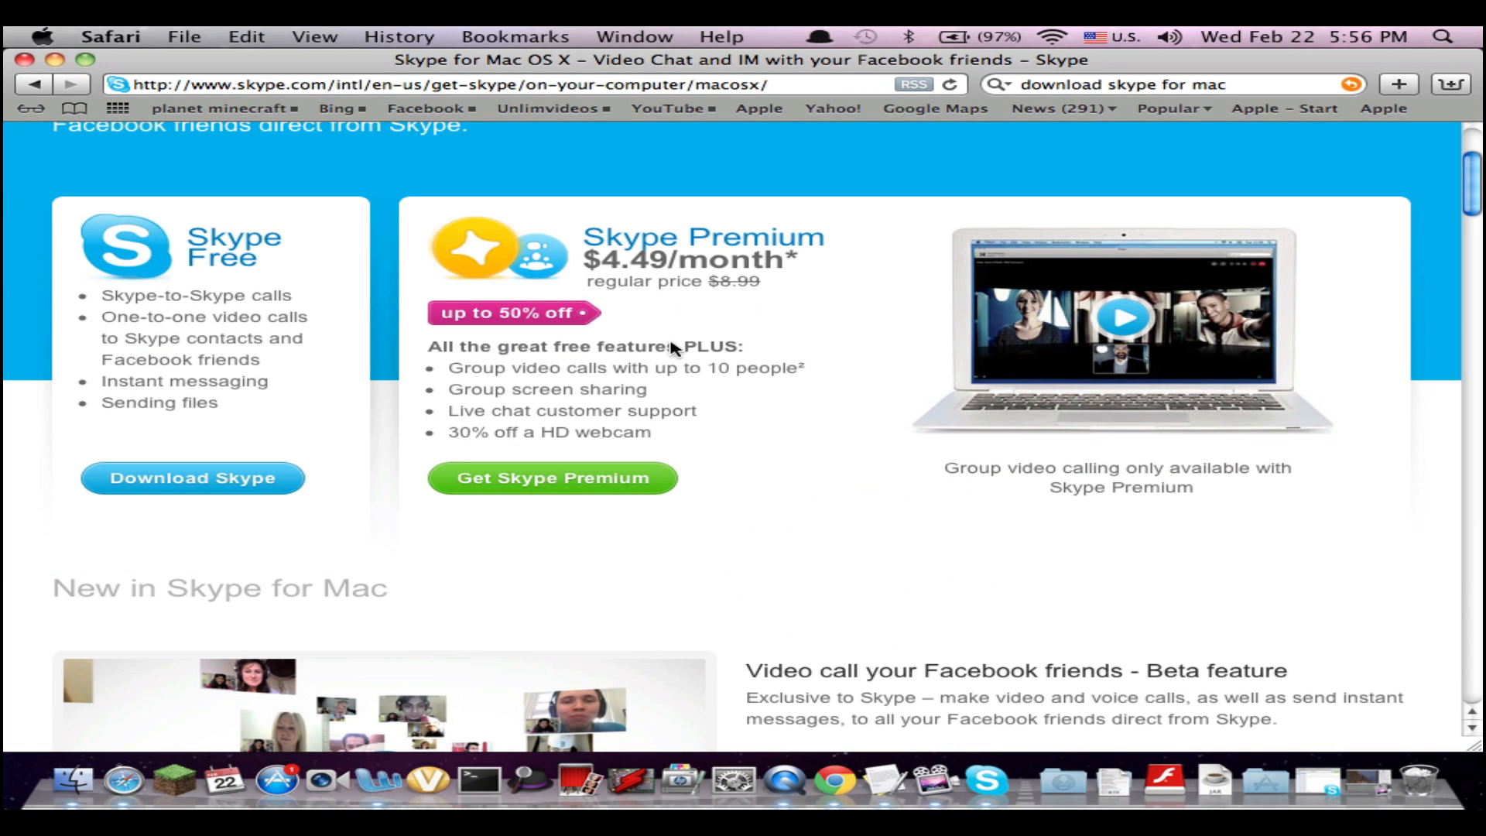
click(797, 428)
scroll(894, 501, down, 5)
scroll(1010, 519, down, 3)
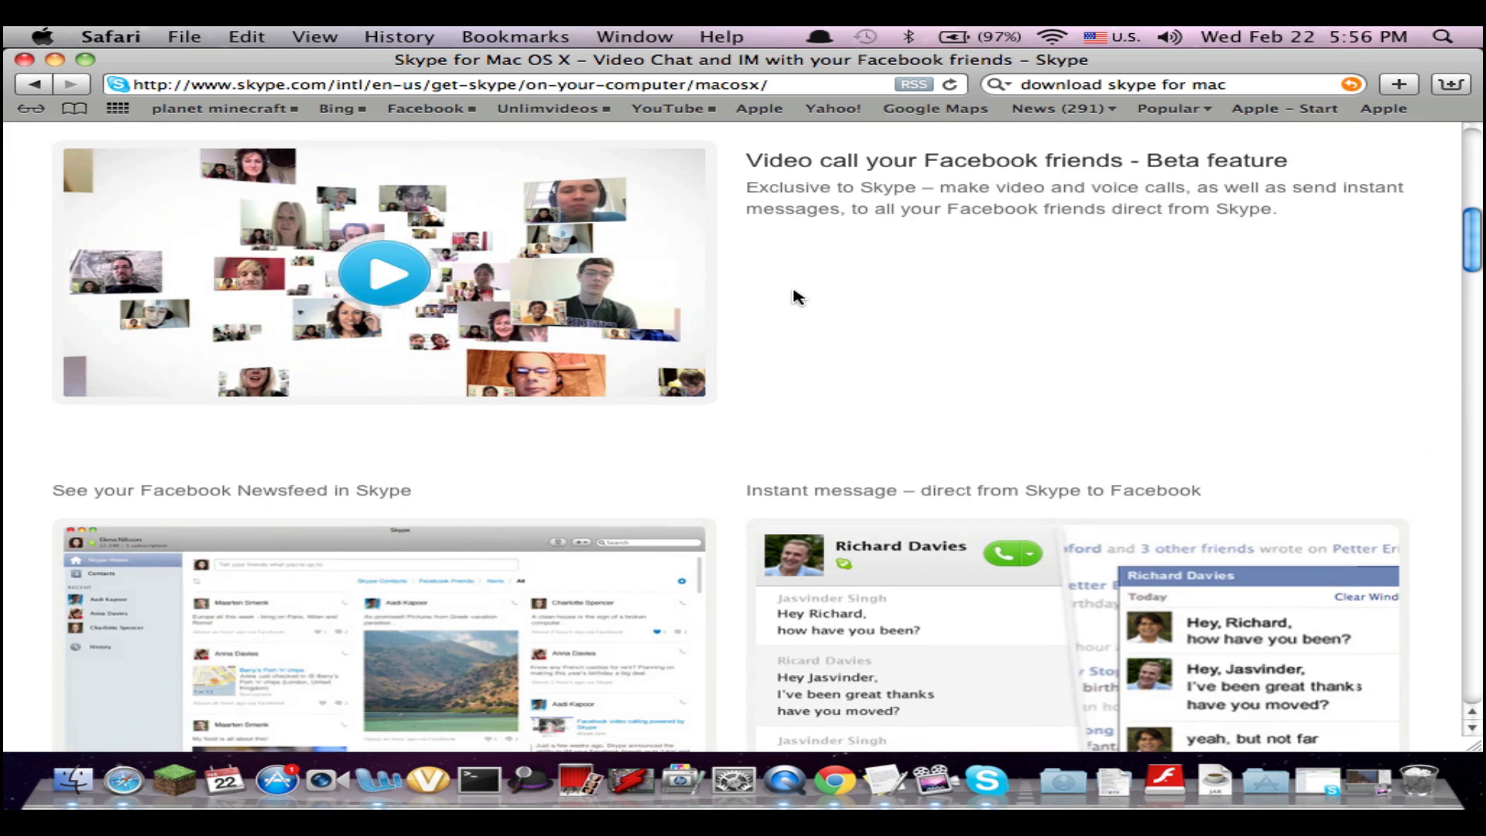
scroll(798, 297, down, 2)
scroll(789, 338, up, 15)
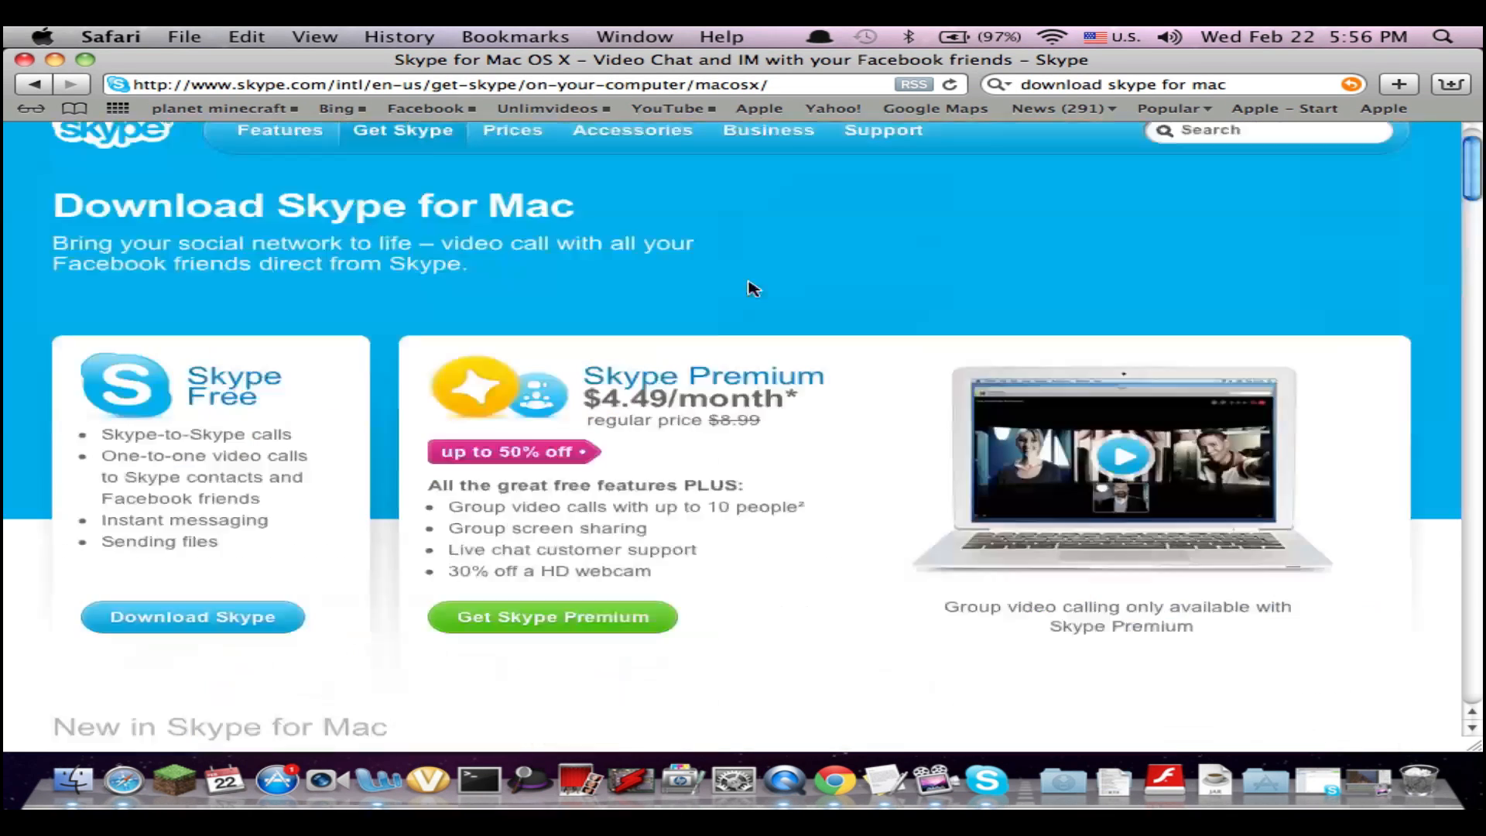
- Start the free Skype for Mac download and close the browser window, keeping Downloads open
click(193, 617)
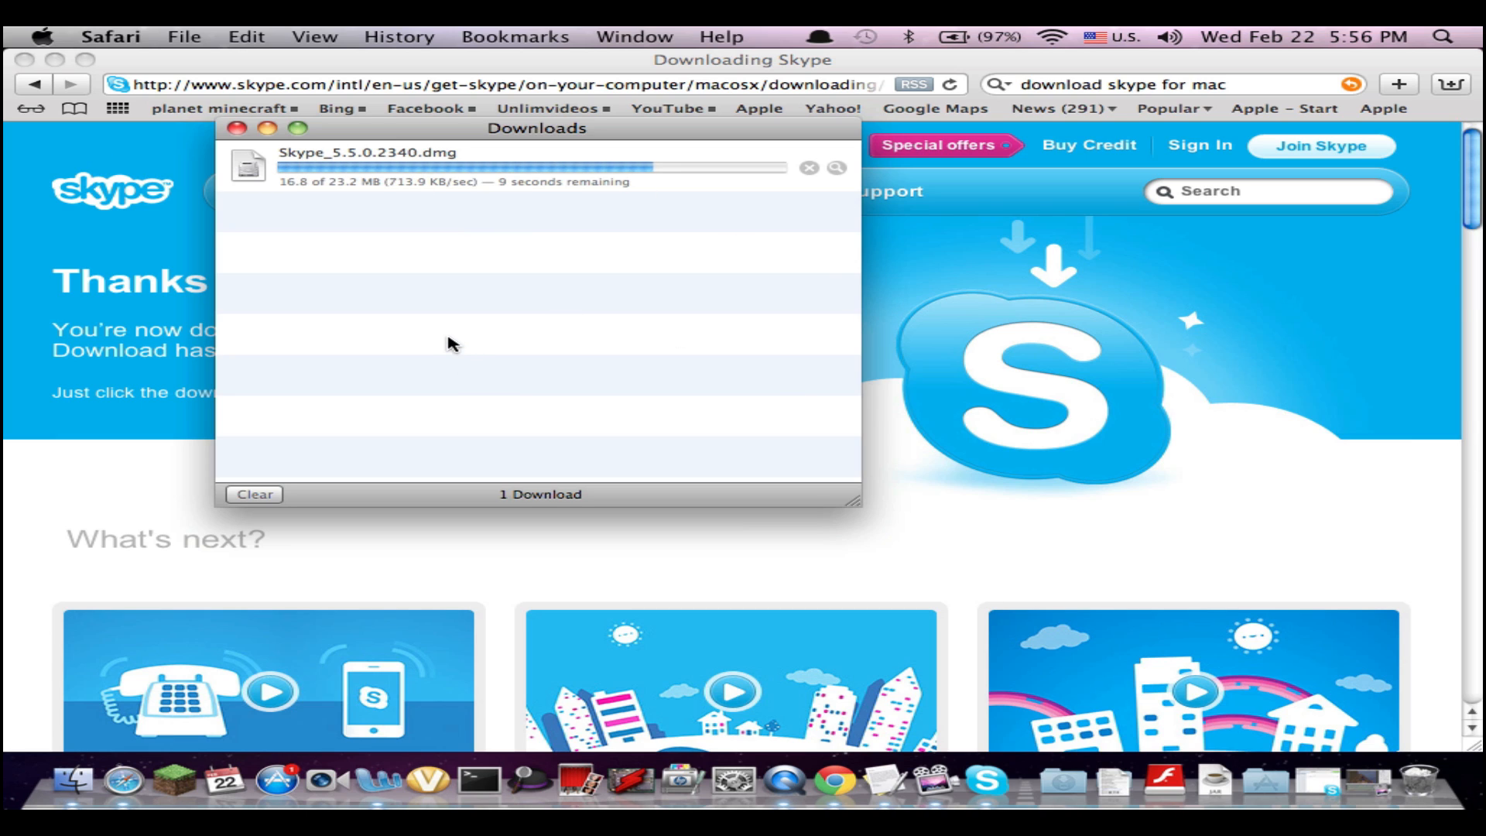
click(24, 61)
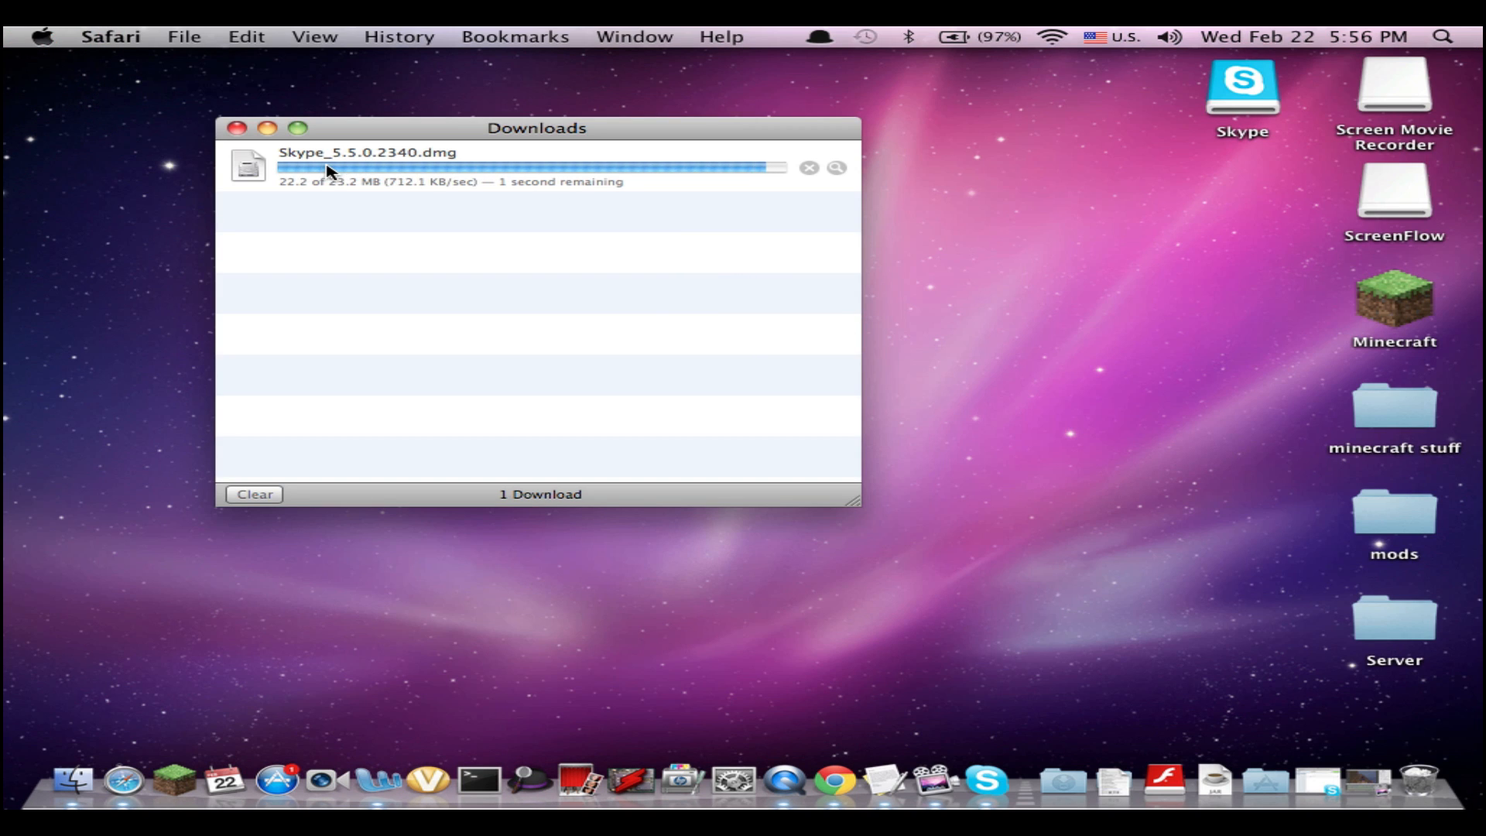
- Open the downloaded Skype dmg and remove its entry from Safari's downloads list
click(253, 163)
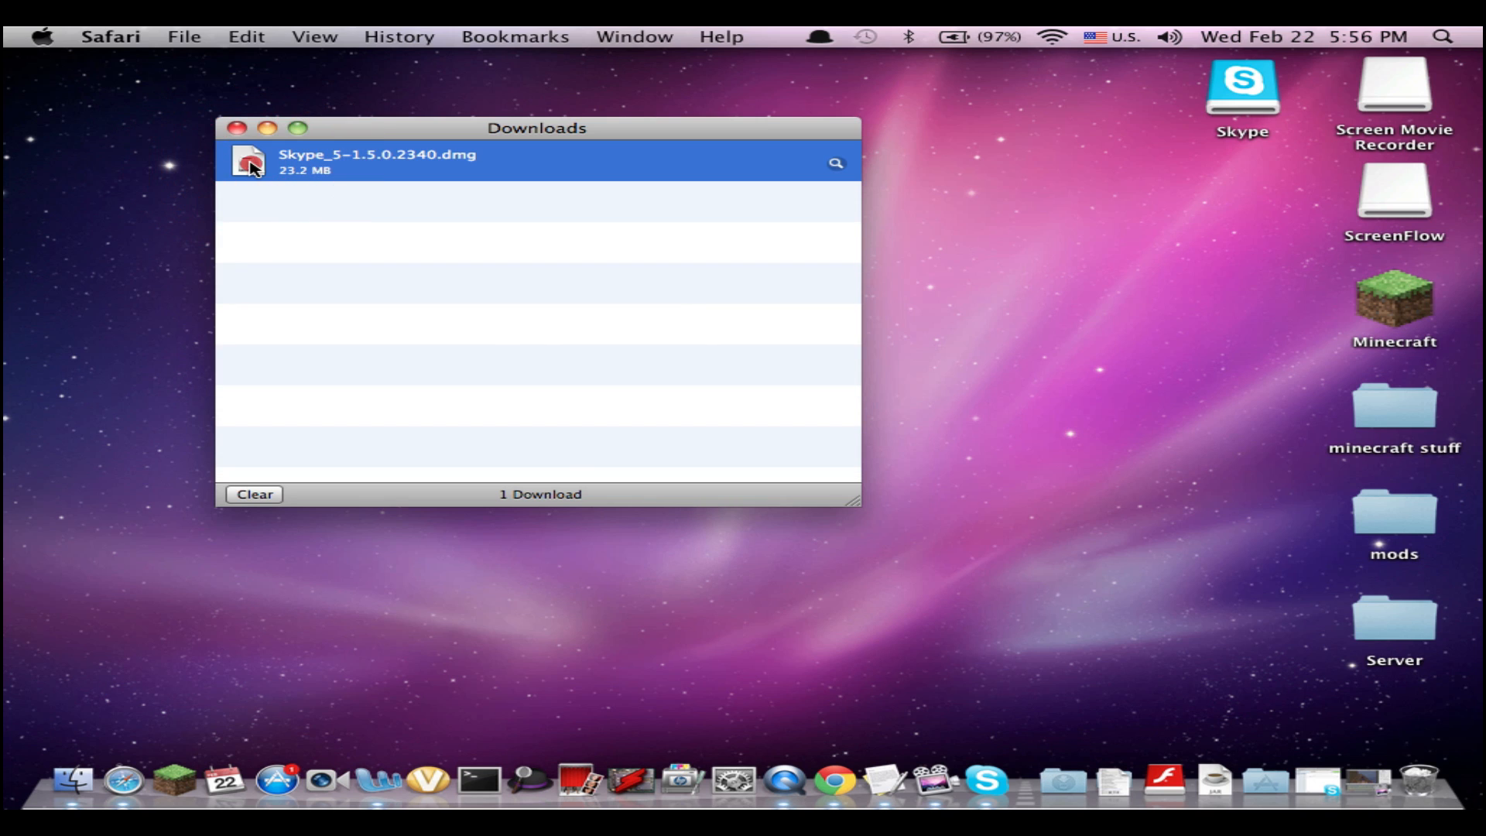
double_click(253, 163)
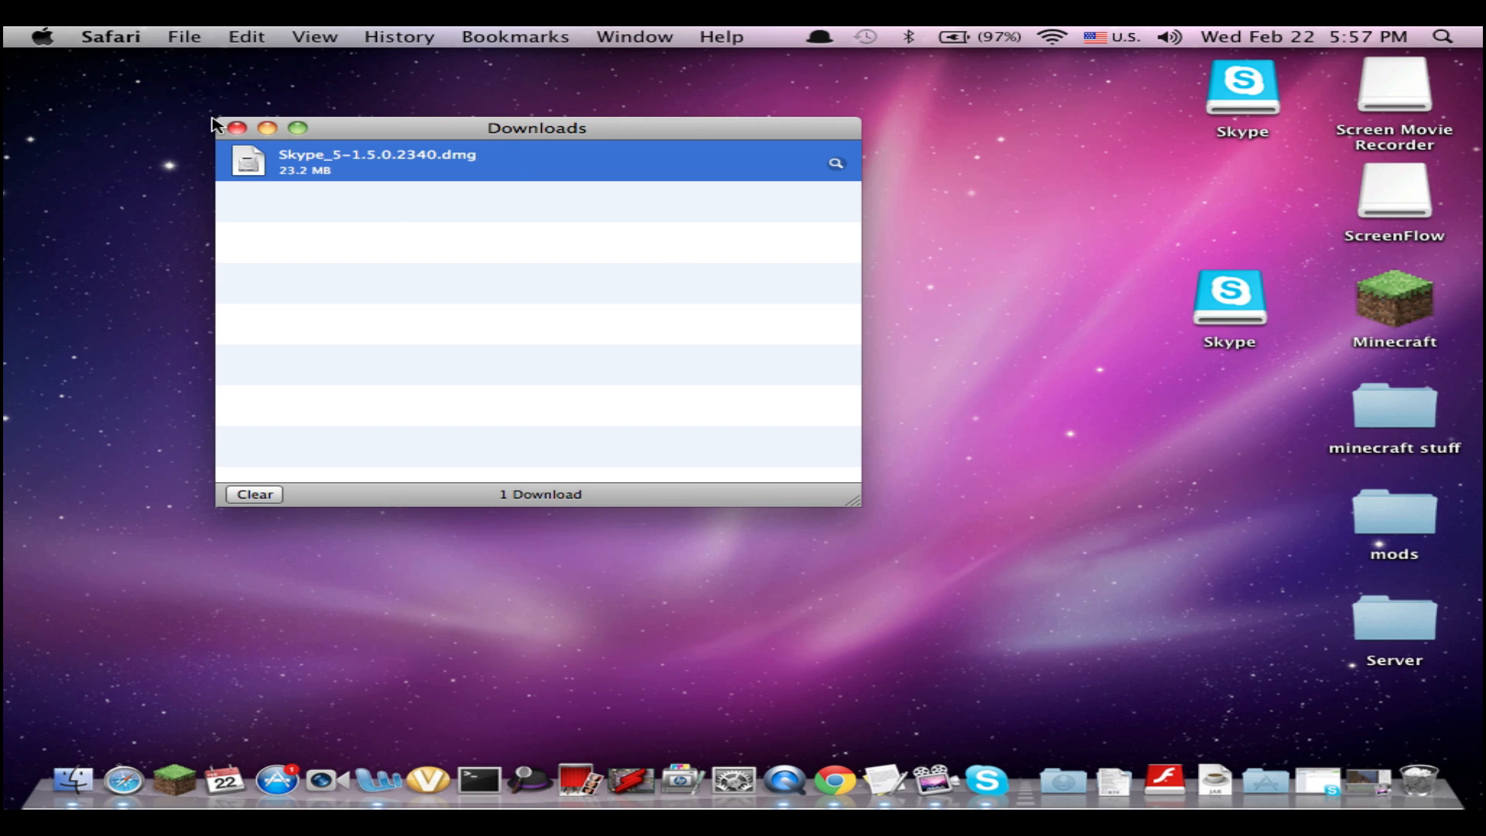
right_click(282, 157)
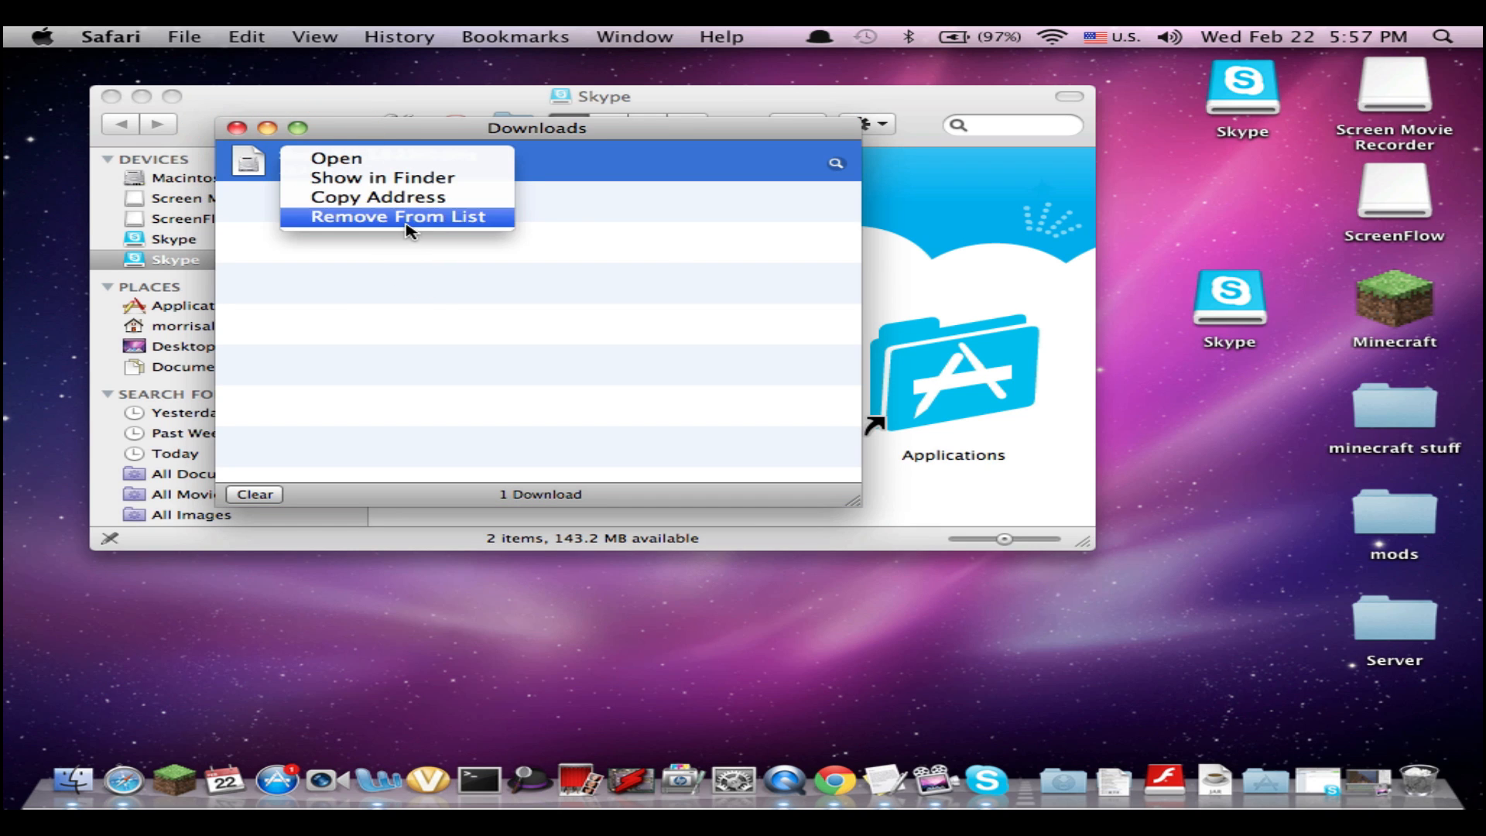
click(406, 227)
click(238, 127)
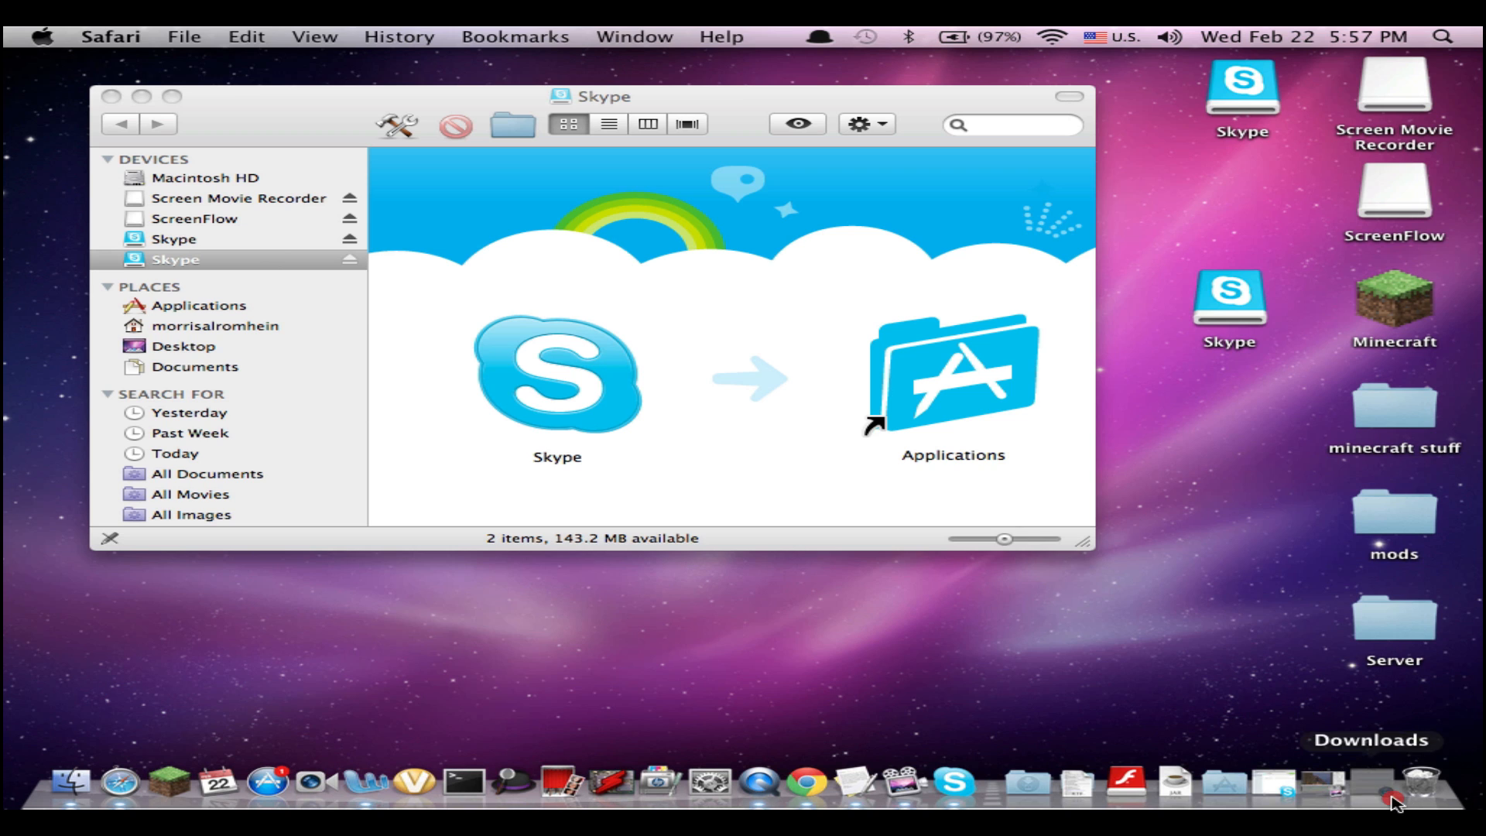
click(1376, 784)
click(237, 127)
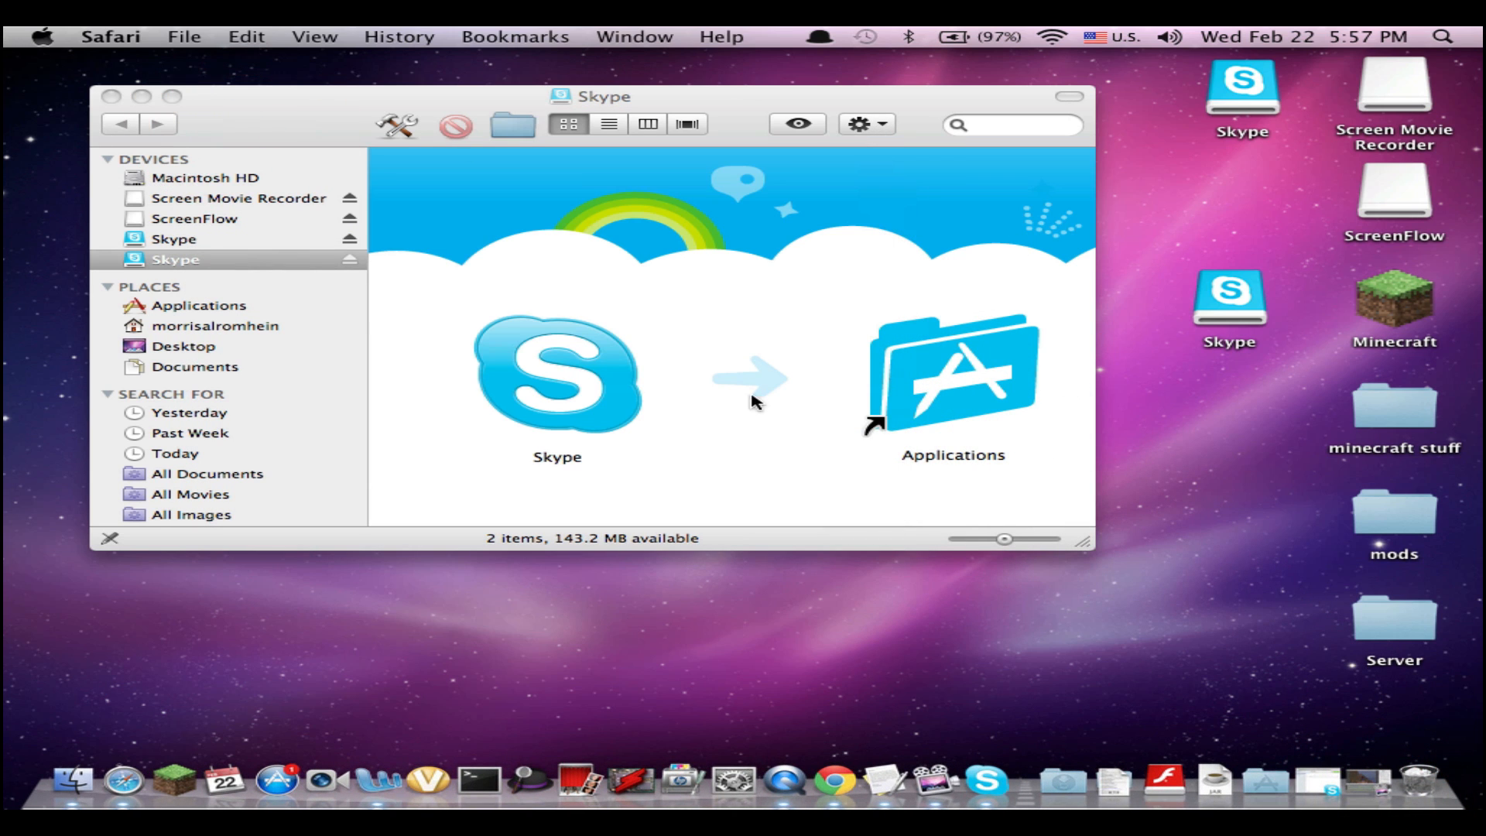
mouse_move(555, 348)
mouse_down()
mouse_move(529, 309)
mouse_move(534, 325)
mouse_up()
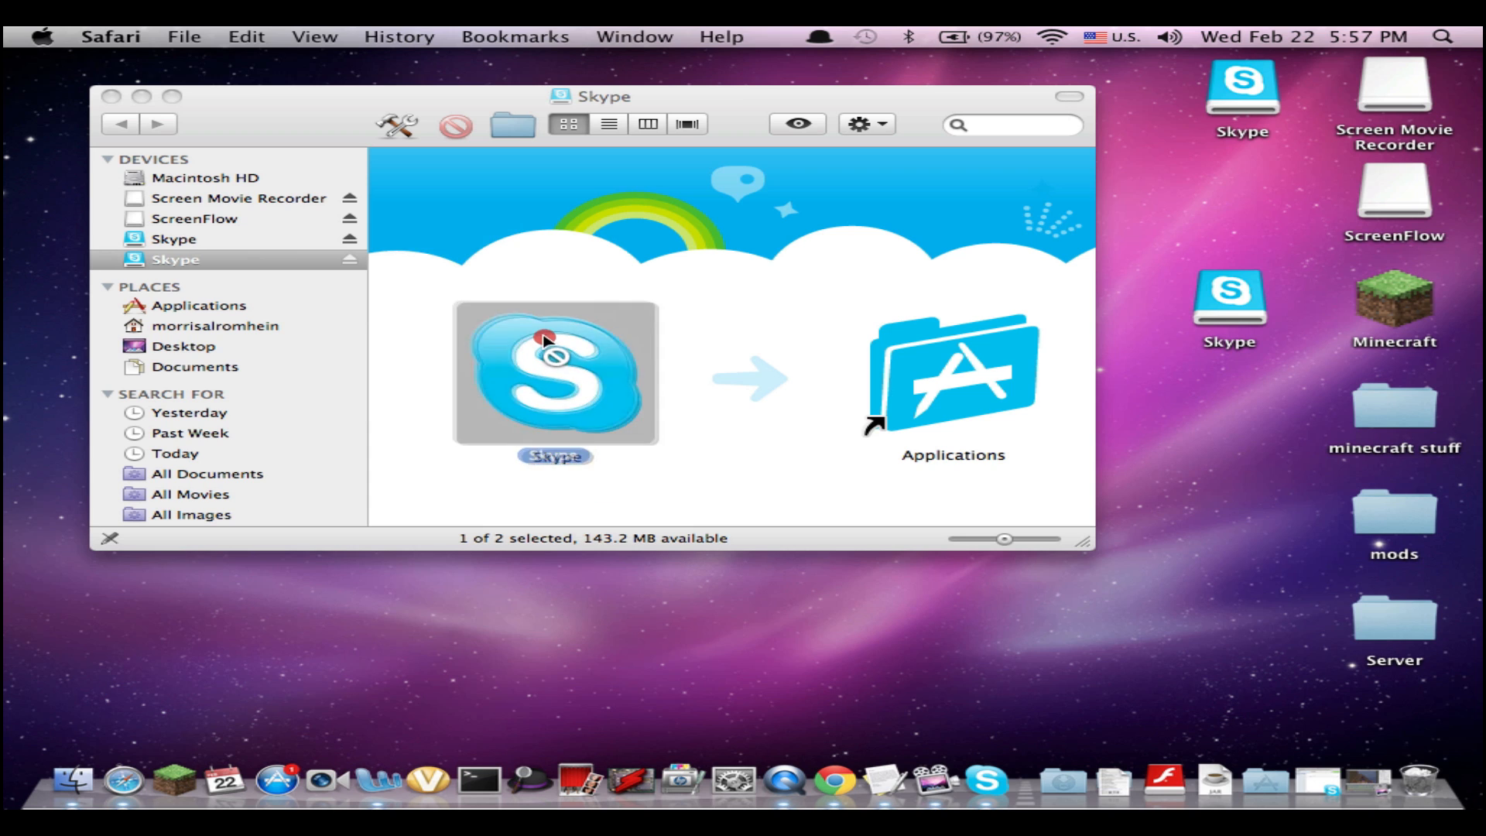
- Close the Skype disk window and show the Applications stack from the Dock
click(290, 140)
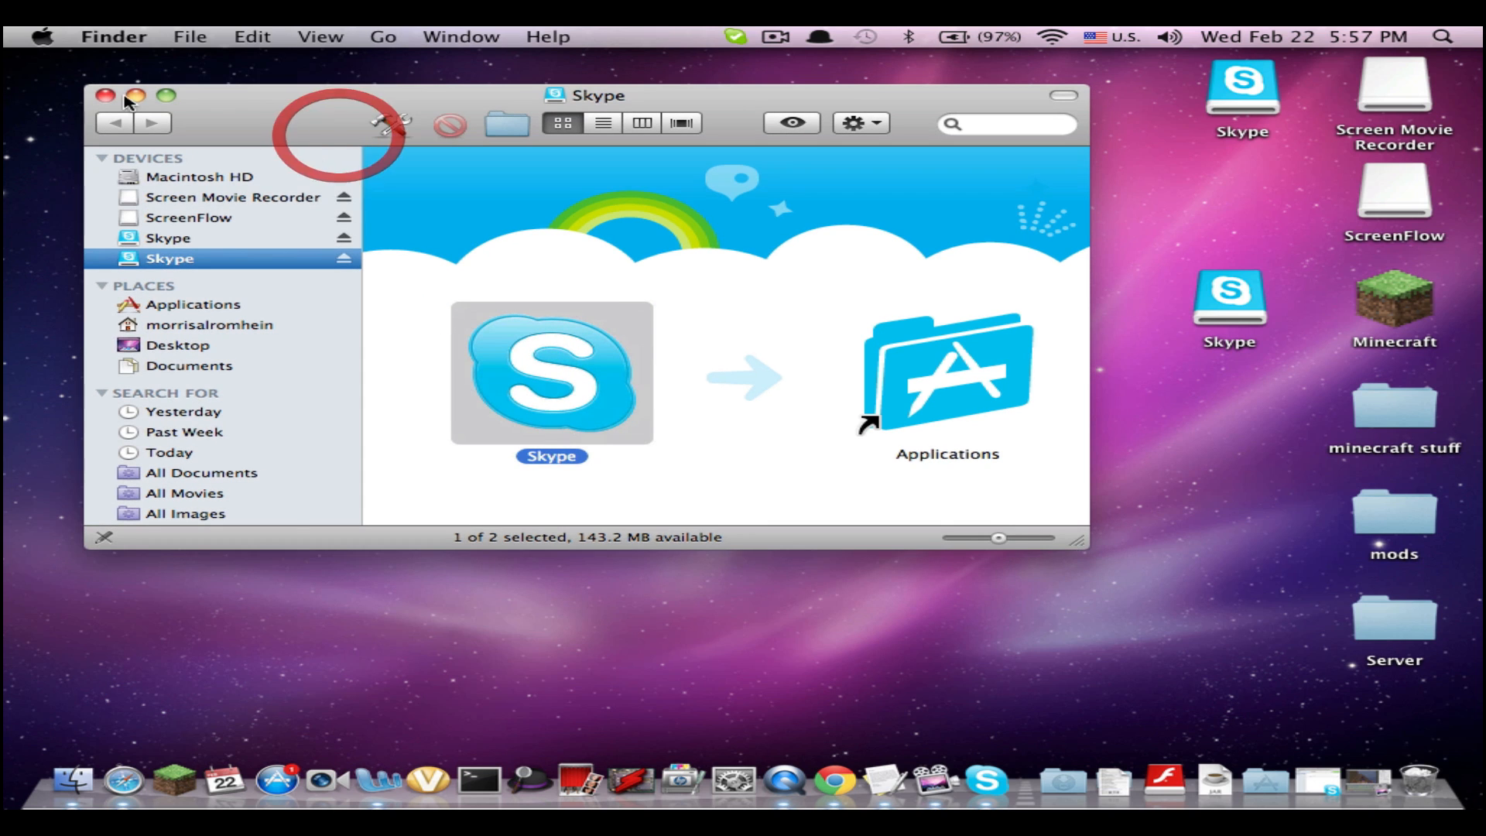
click(111, 97)
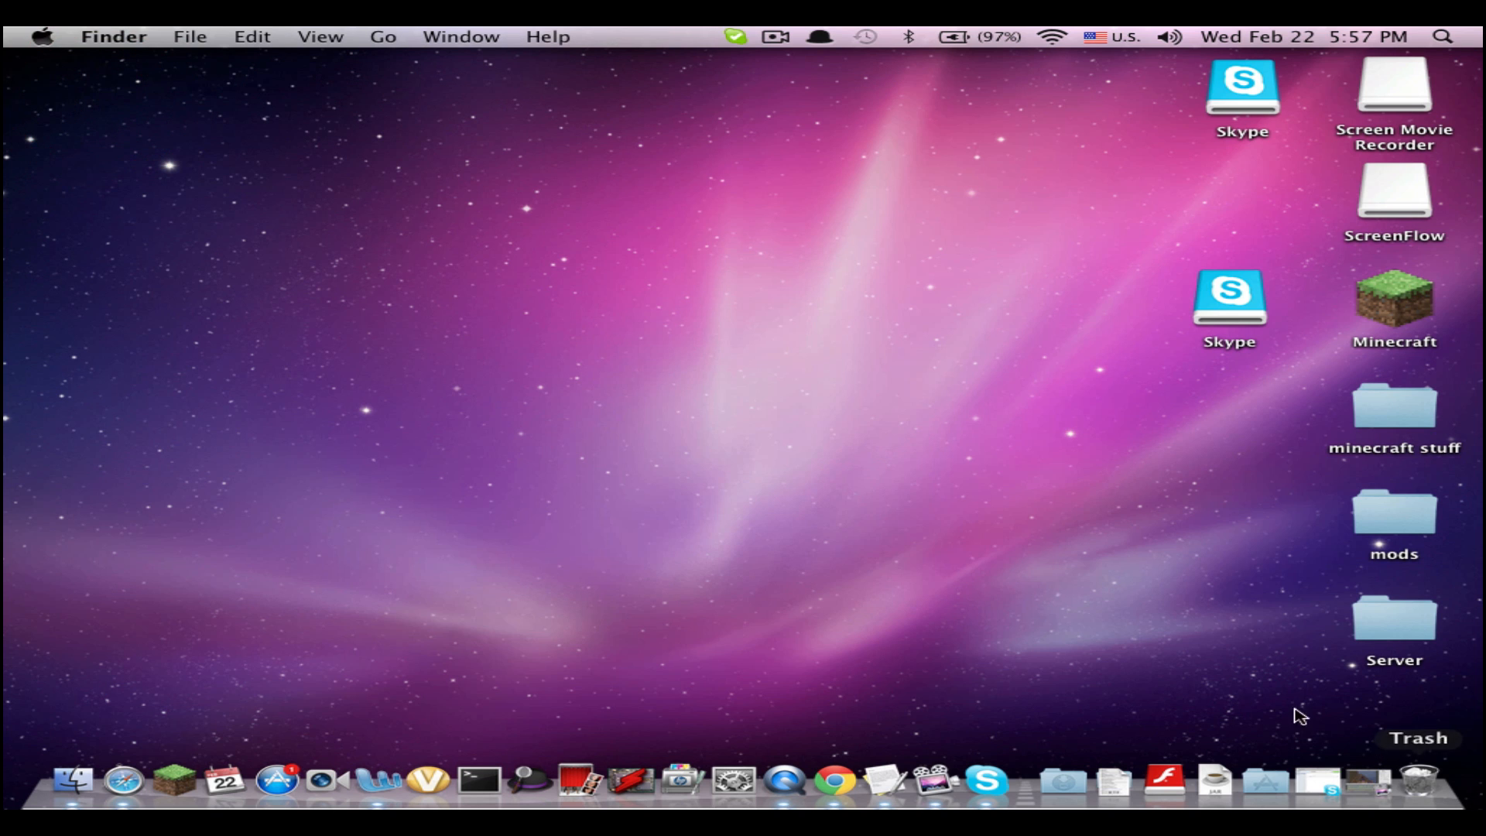
click(1251, 793)
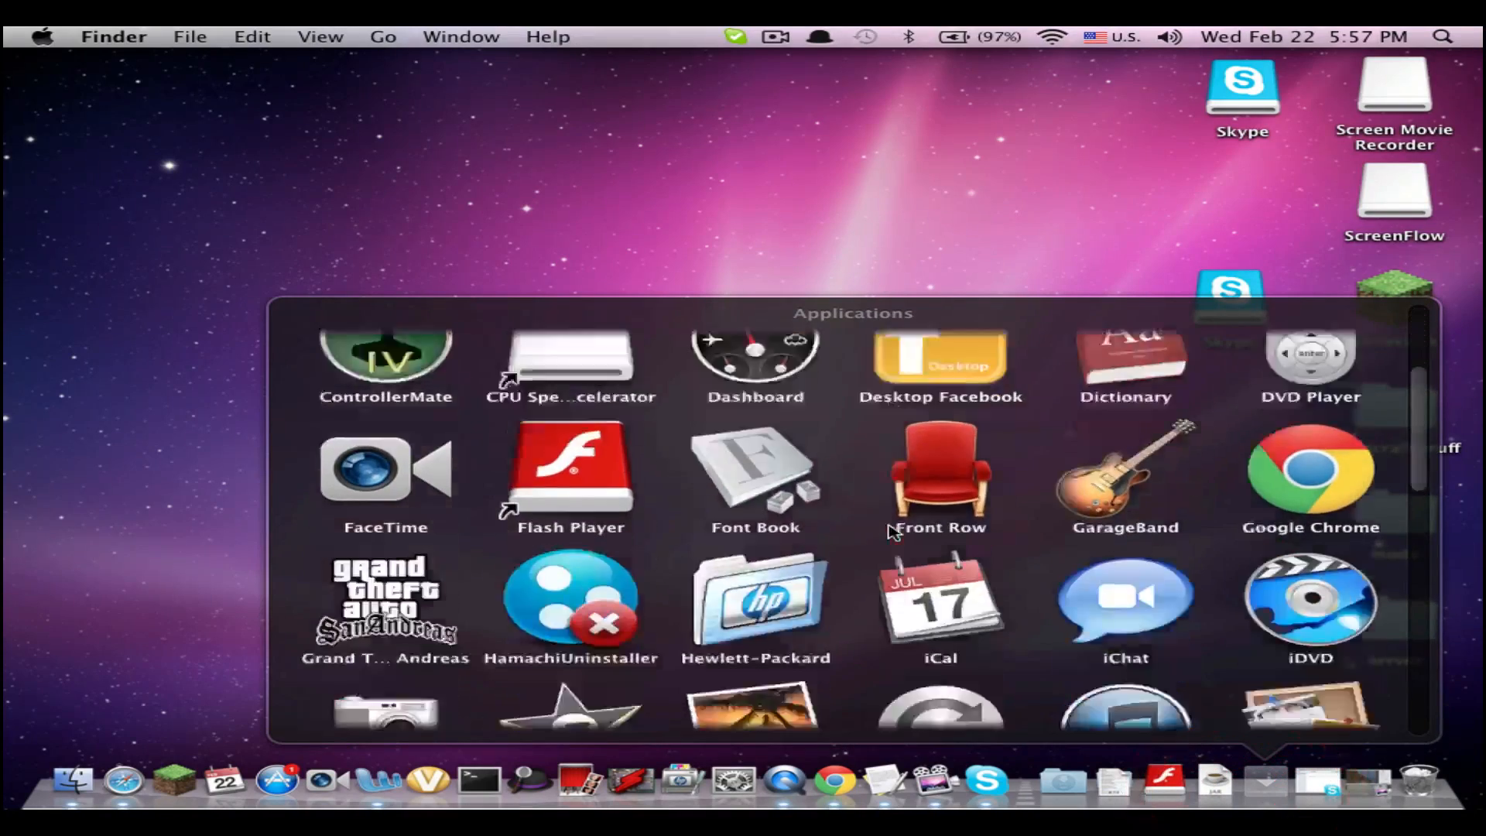
scroll(813, 524, down, 5)
scroll(849, 530, down, 5)
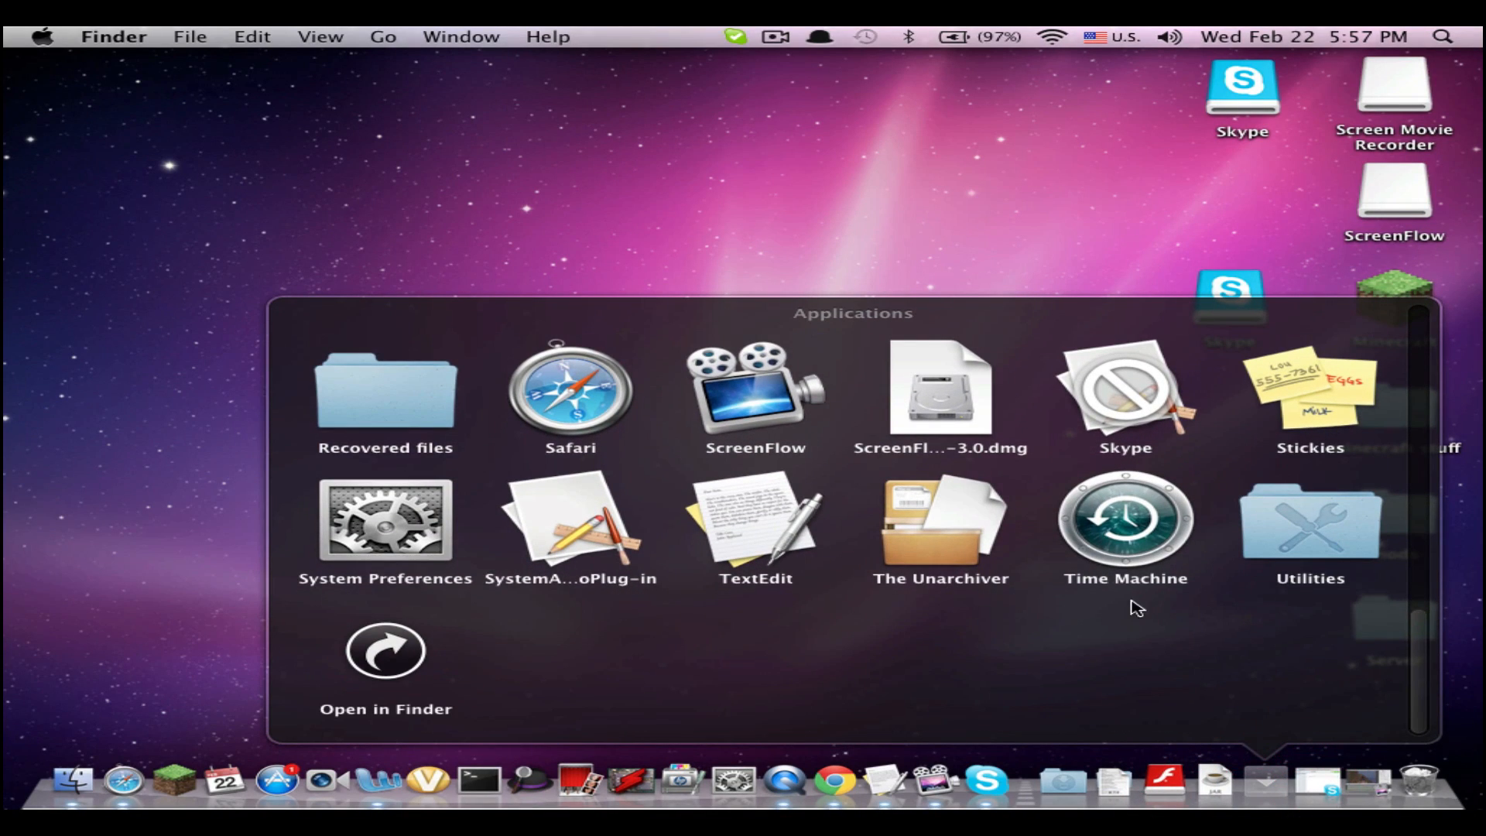
scroll(730, 540, up, 3)
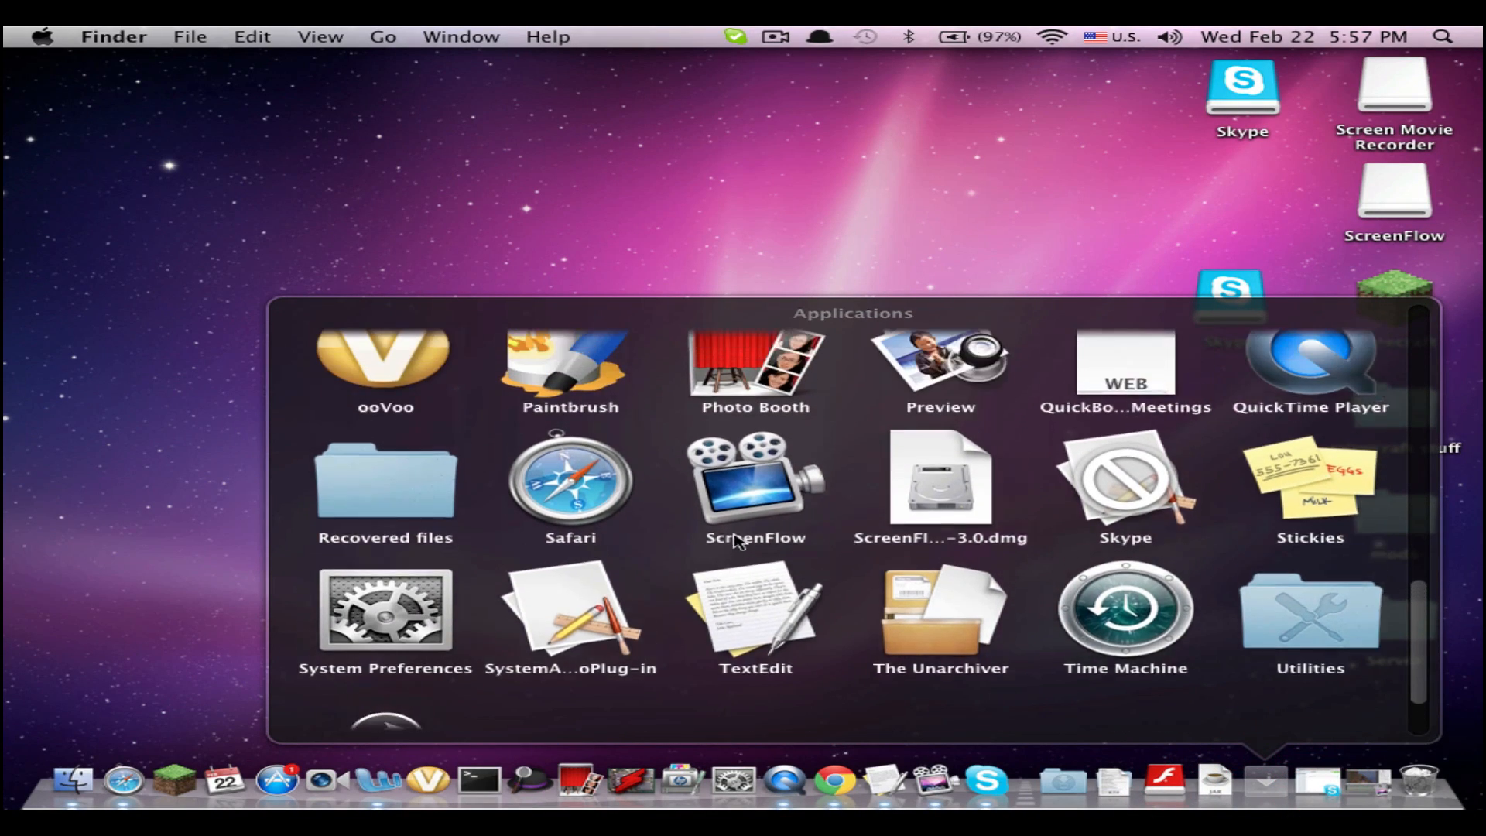
scroll(731, 541, up, 3)
scroll(735, 543, up, 2)
scroll(737, 545, up, 3)
scroll(738, 546, up, 3)
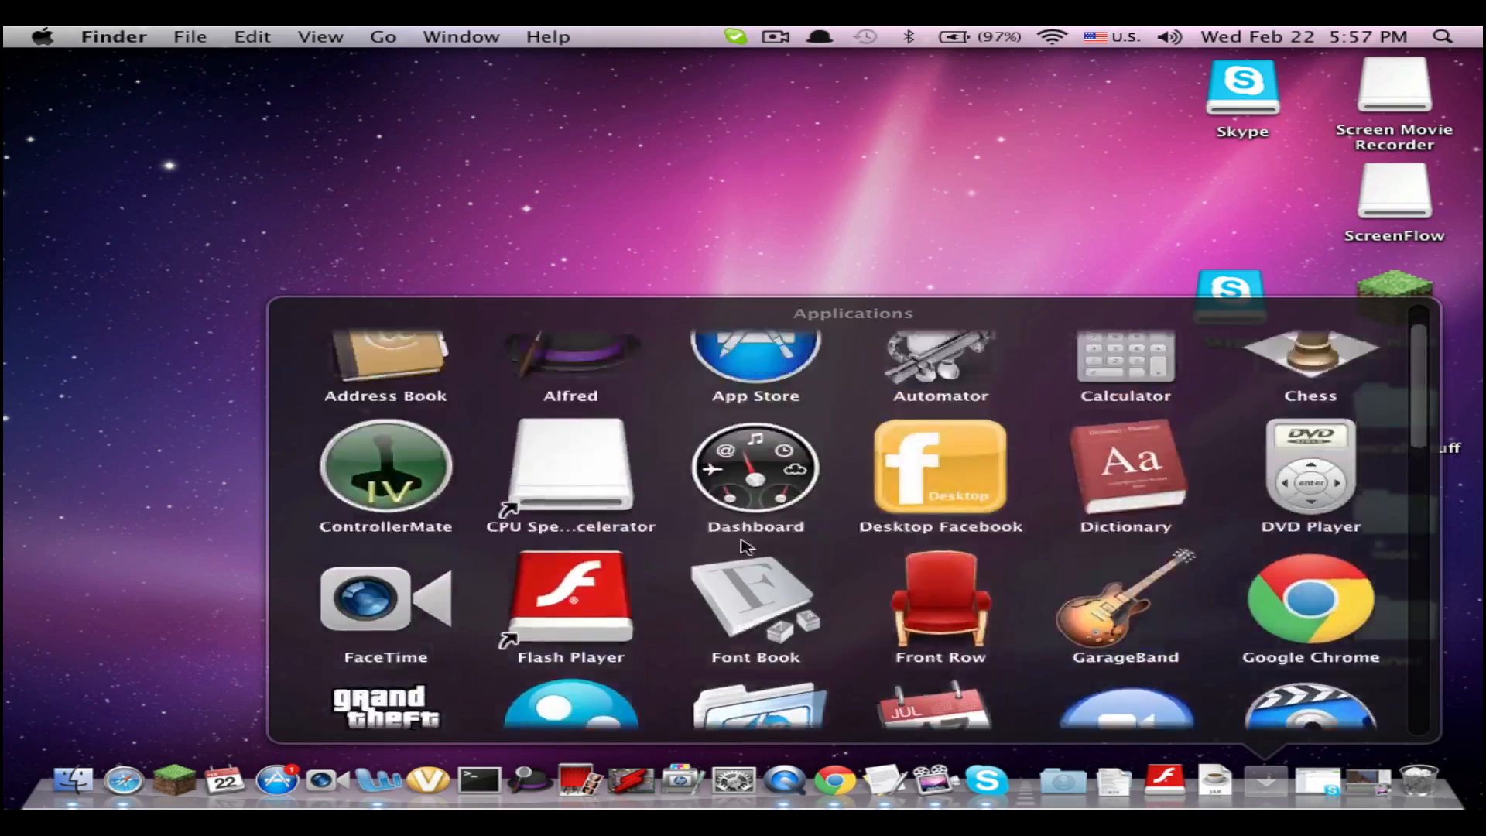
scroll(739, 546, down, 4)
scroll(740, 547, up, 4)
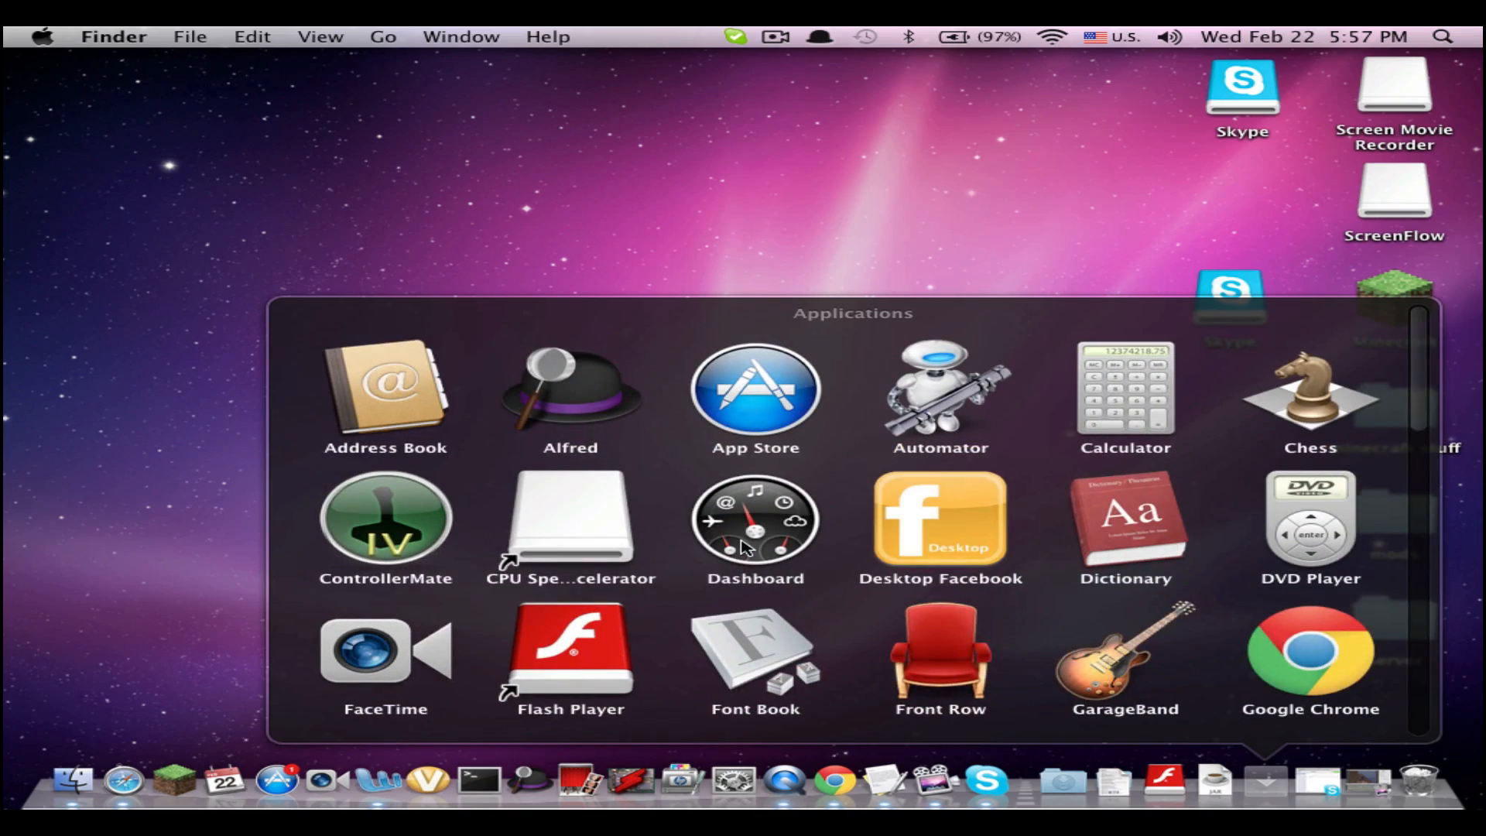
scroll(746, 544, down, 3)
scroll(929, 557, down, 3)
scroll(1046, 570, down, 3)
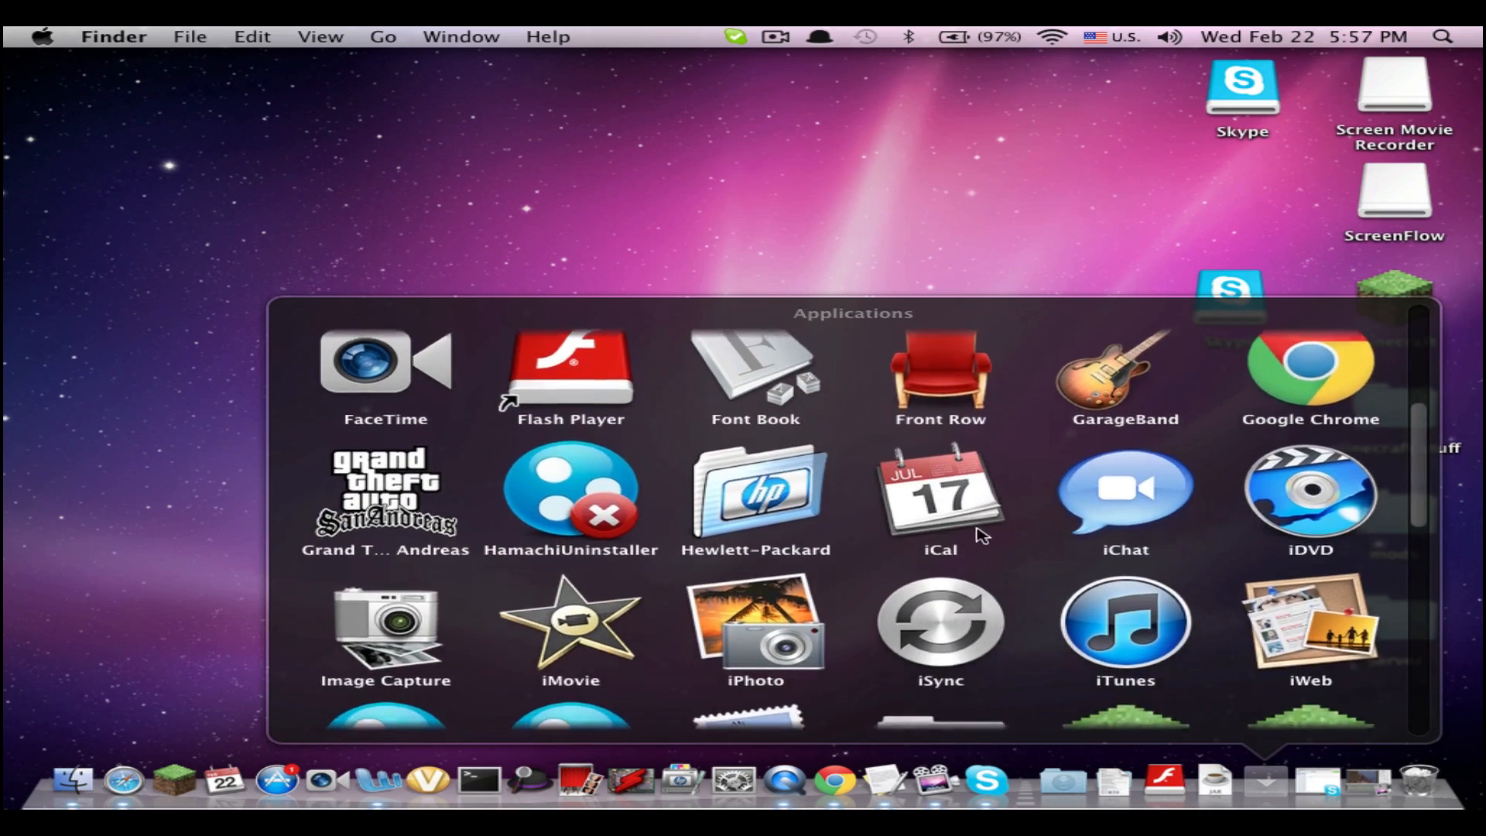
scroll(988, 564, down, 3)
scroll(906, 558, down, 3)
scroll(820, 555, down, 4)
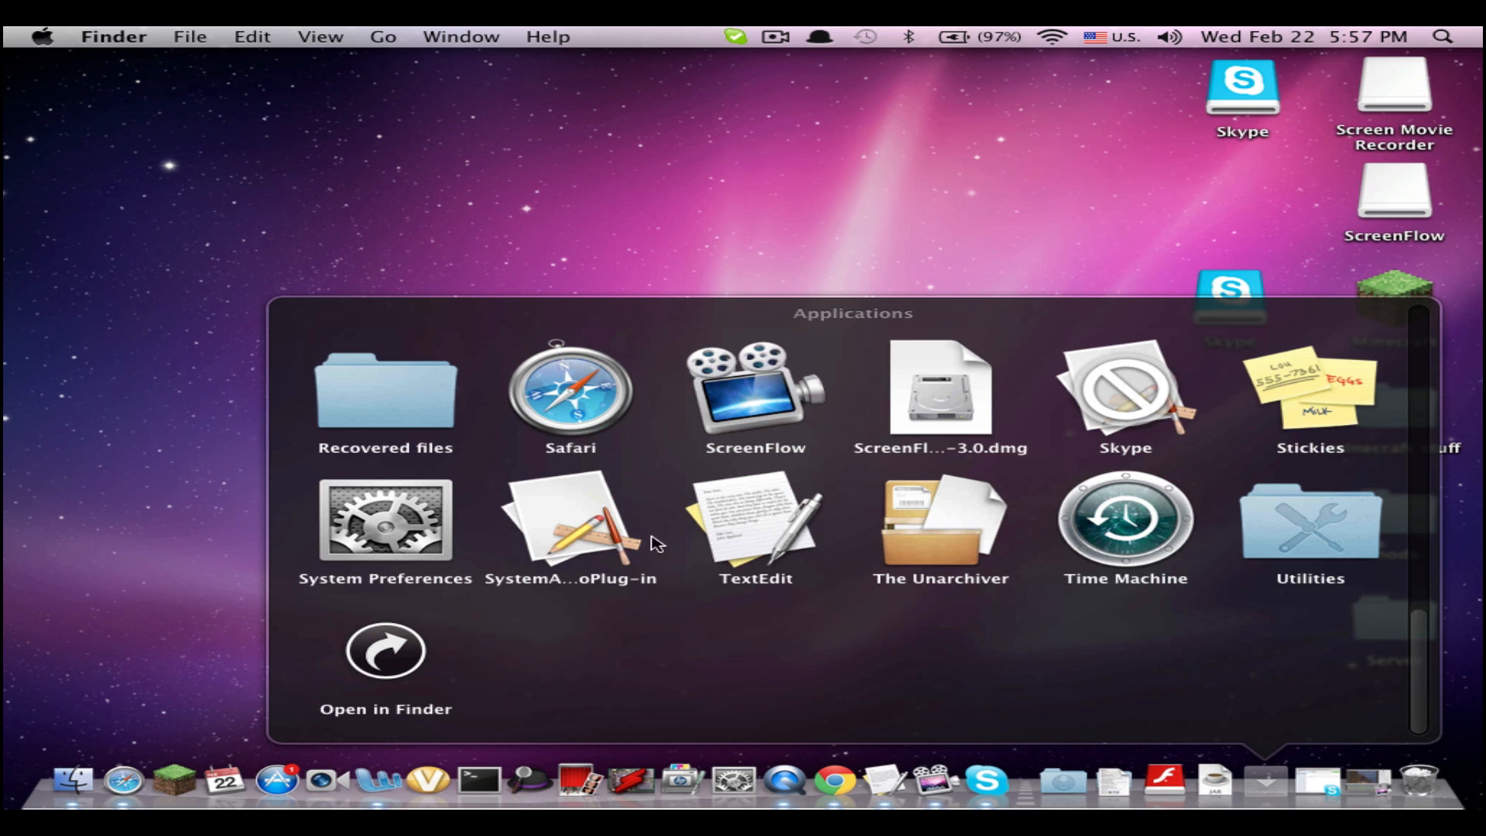
- Launch SystemAudioPlug-in, dismiss its driver prompt, and eject the duplicate Skype disk via the Trash
click(546, 546)
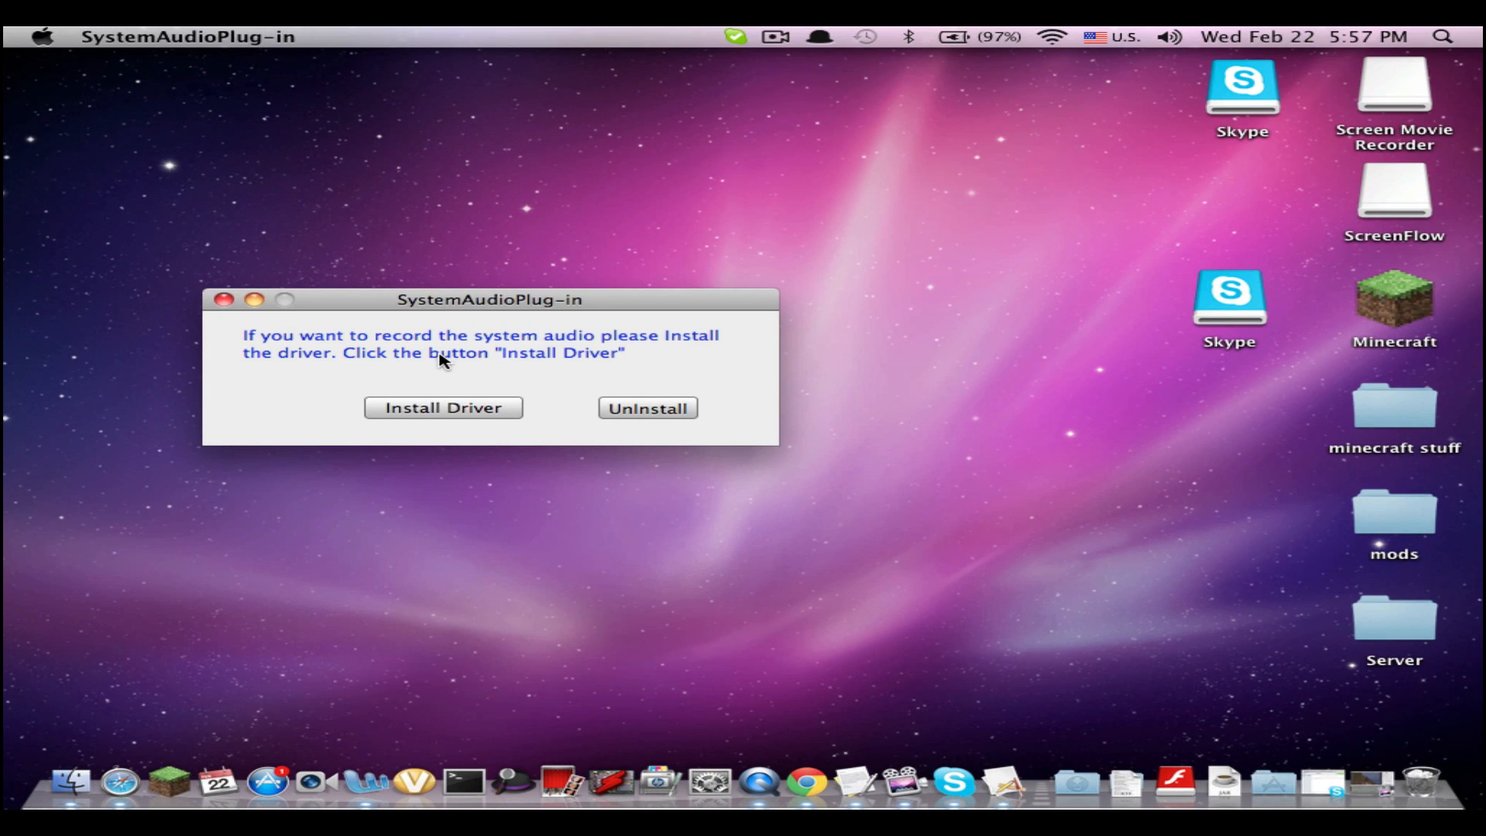
click(224, 303)
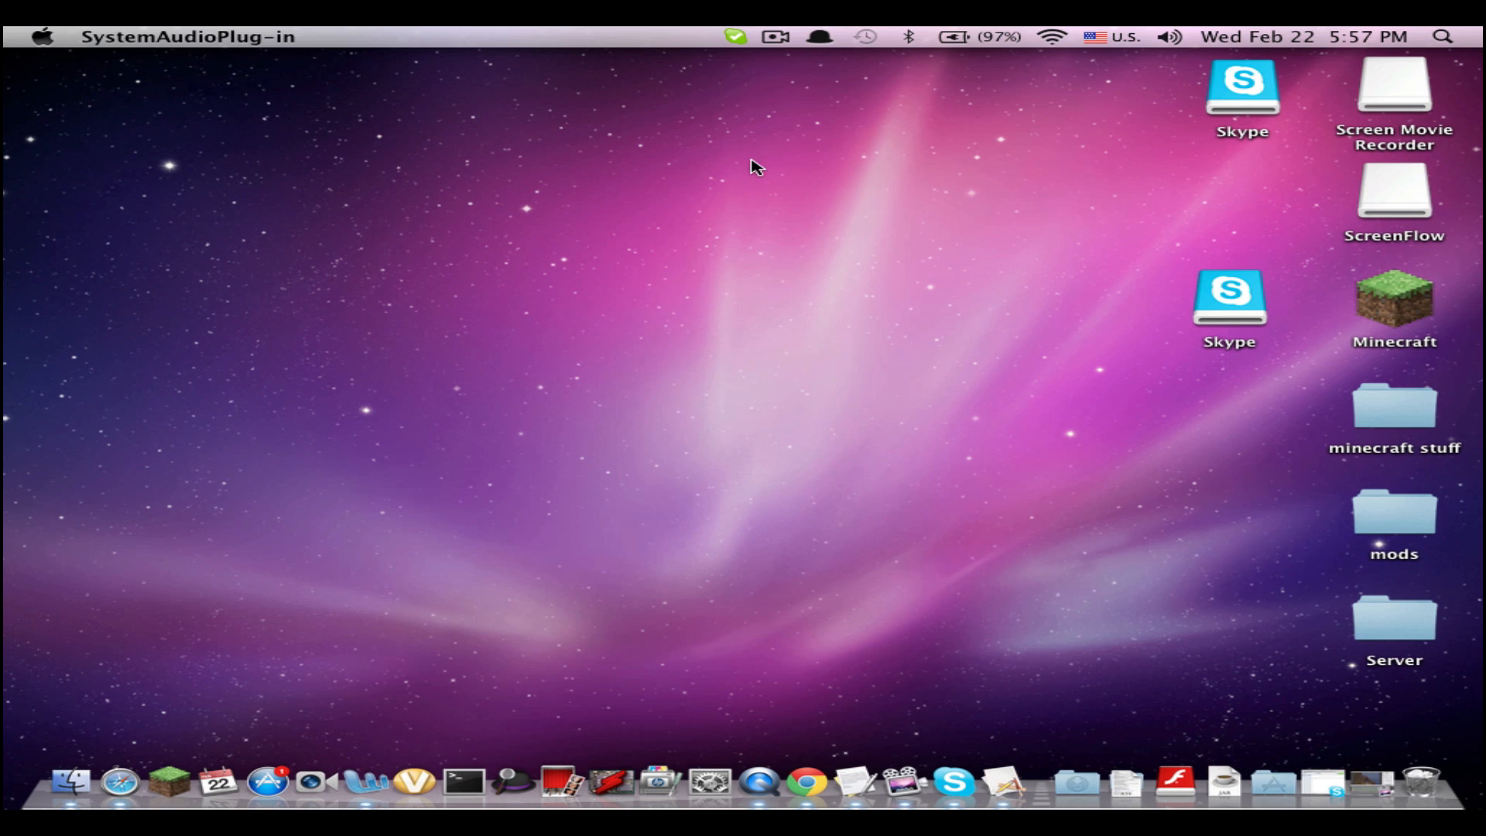
drag(1229, 297, 1419, 782)
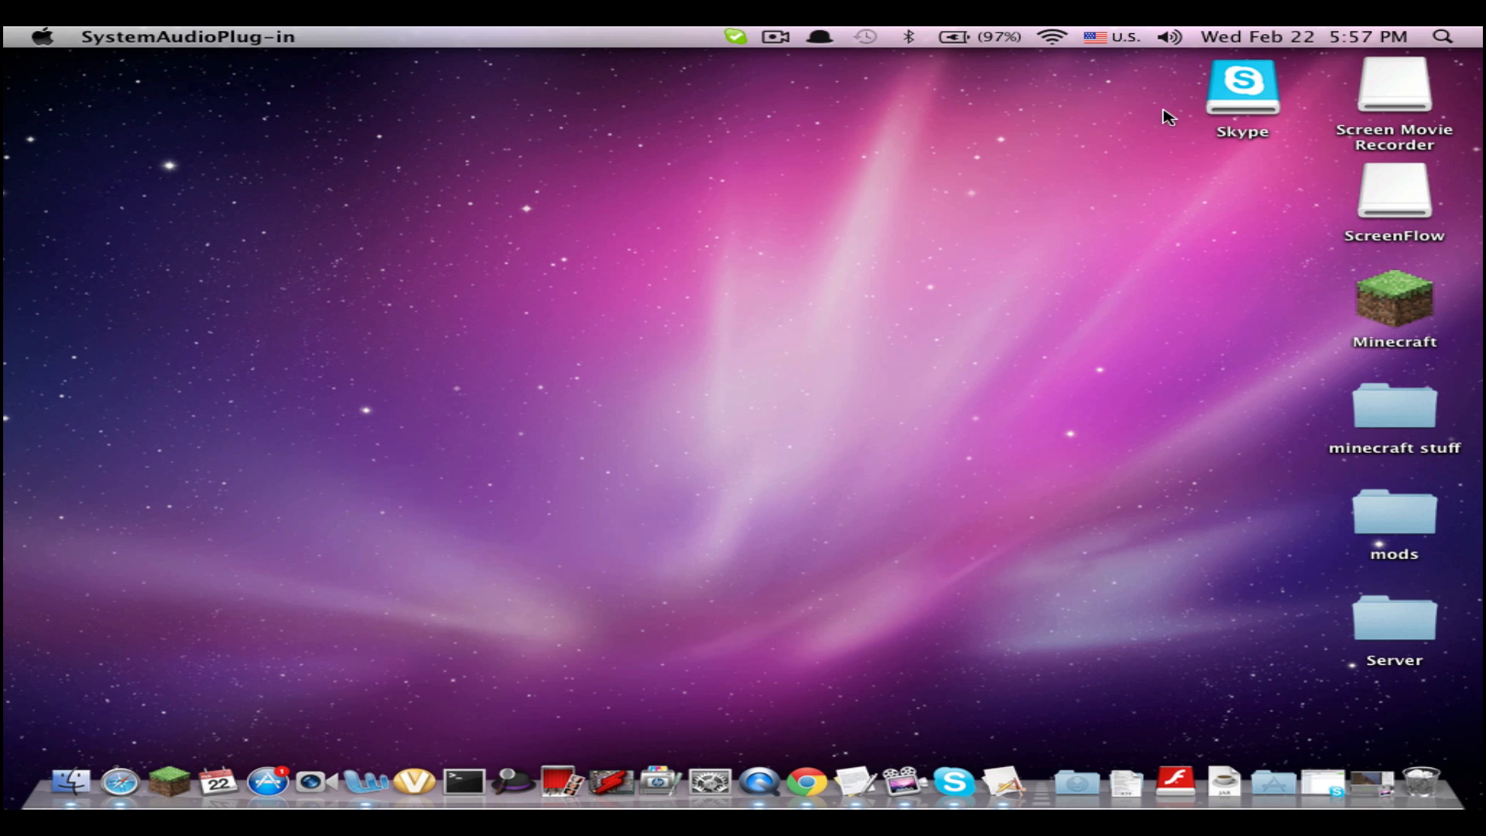
- Check Skype's online status menu and briefly view the Skype disk's contents
click(734, 36)
click(577, 232)
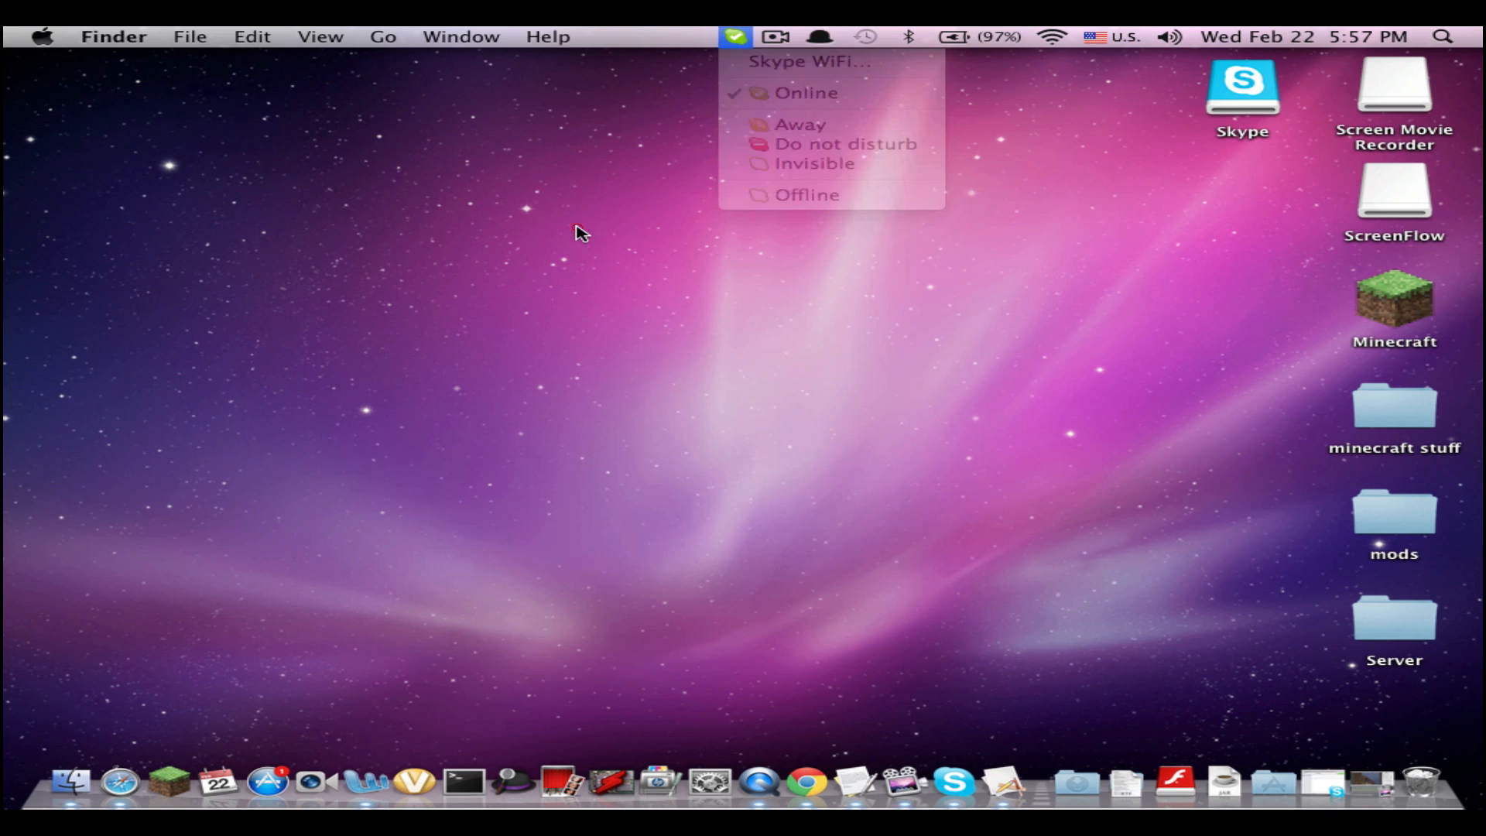
double_click(1269, 82)
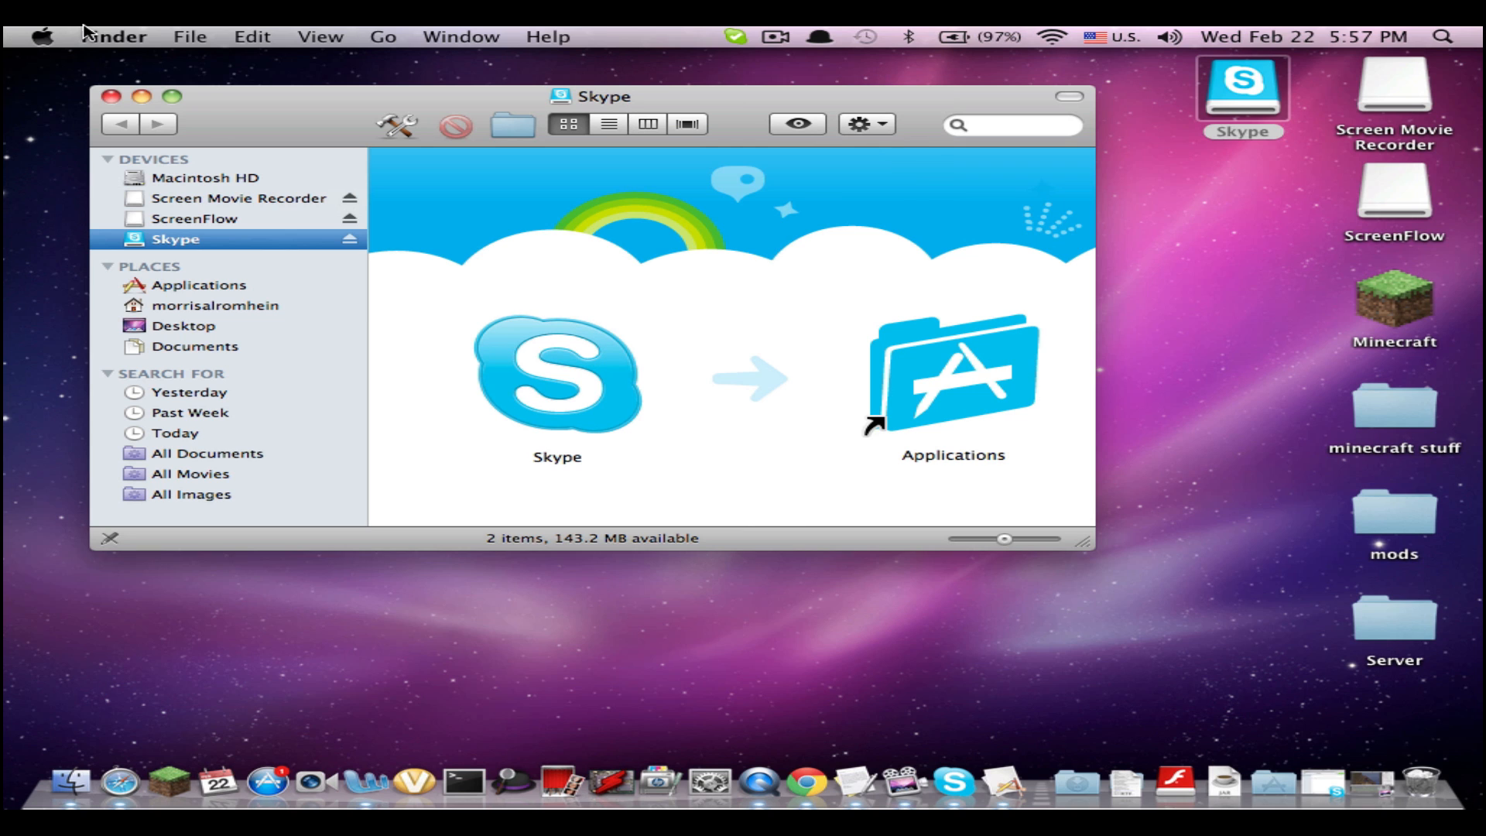
click(110, 96)
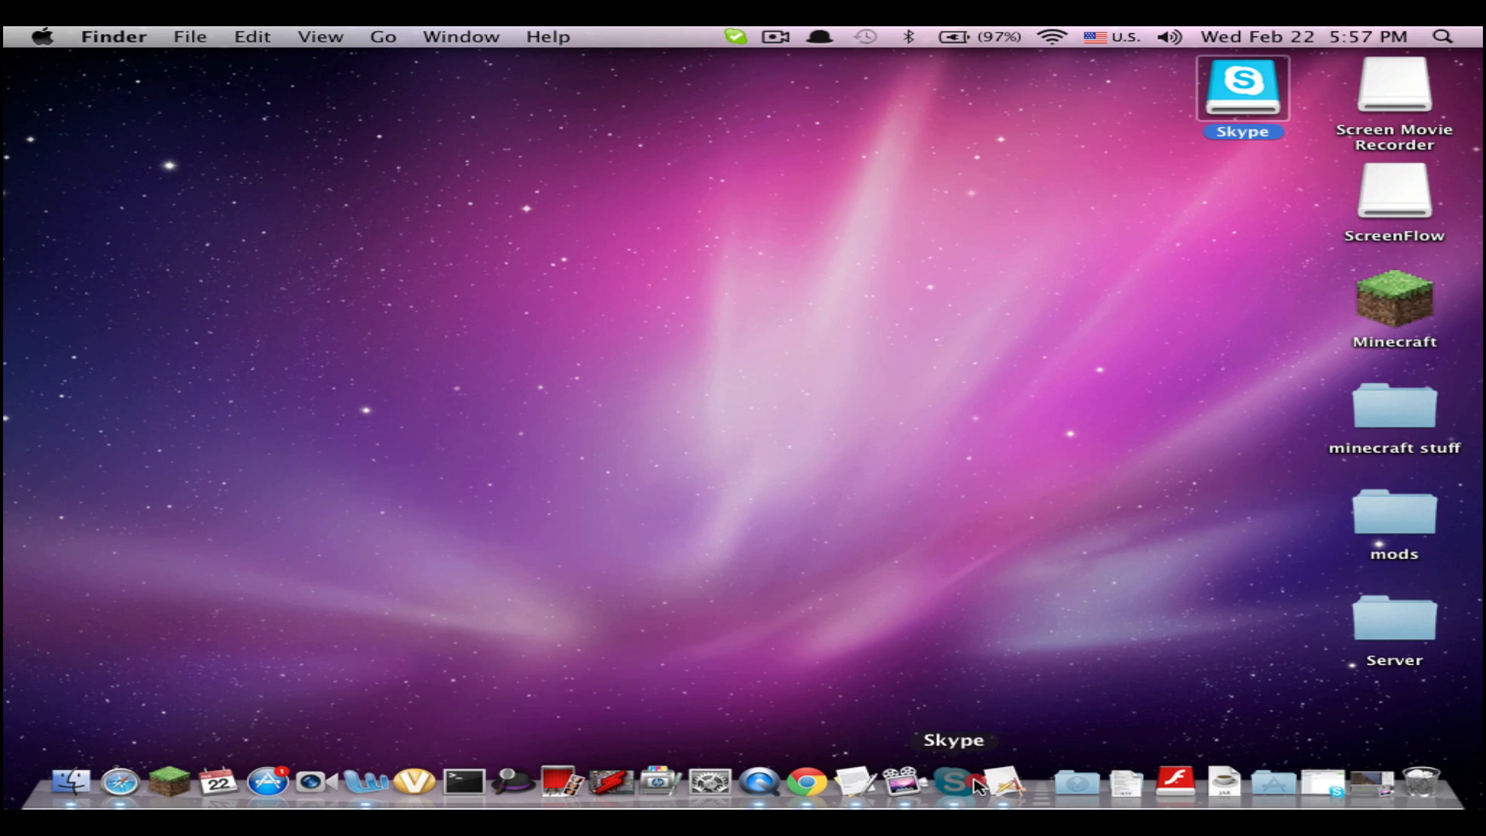
- Remove the SystemAudioPlug-in shortcut from the Dock and launch Skype
click(1016, 785)
drag(1016, 785, 1016, 650)
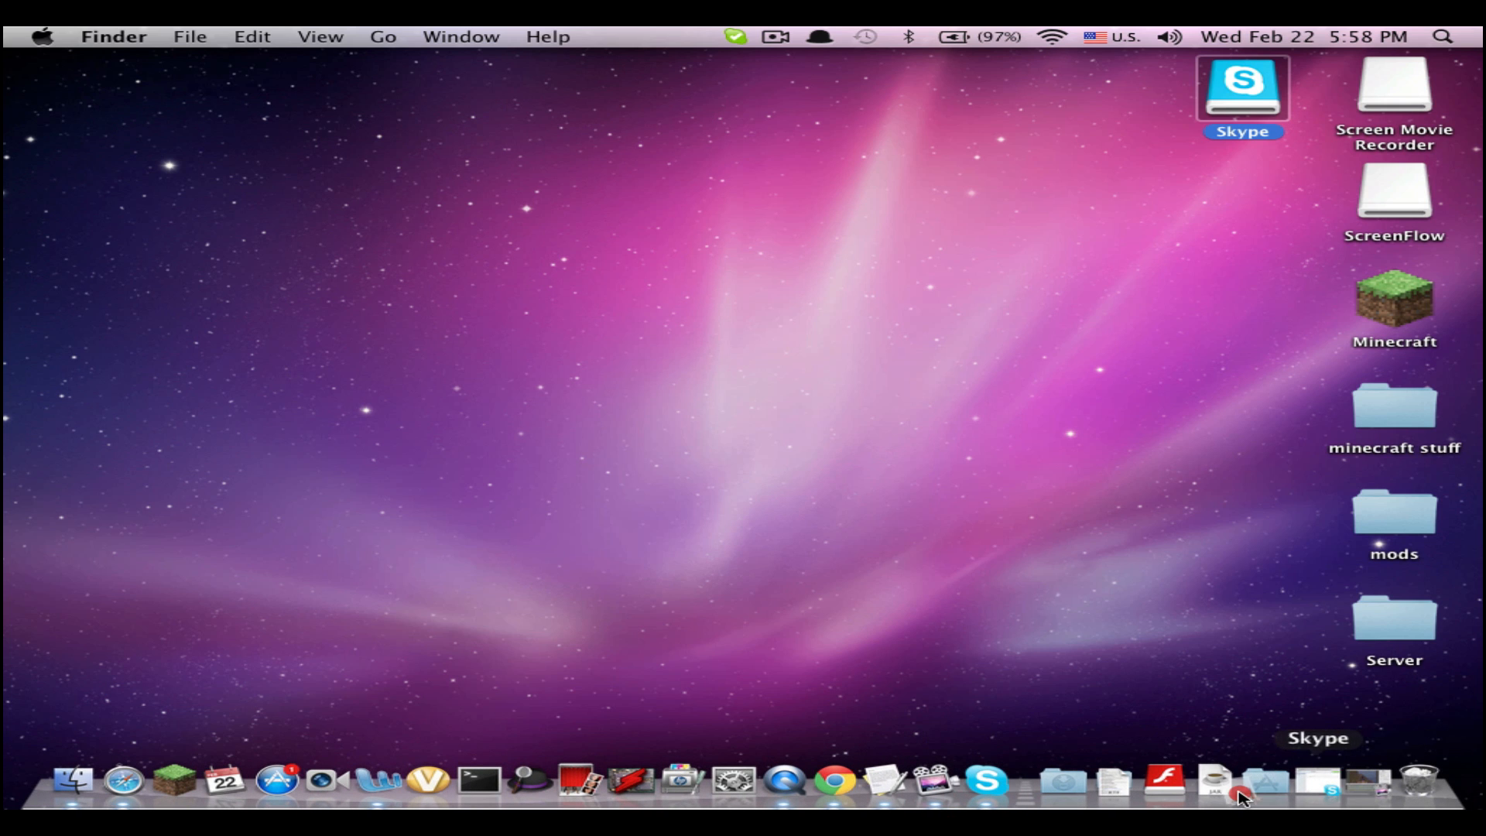
click(1264, 789)
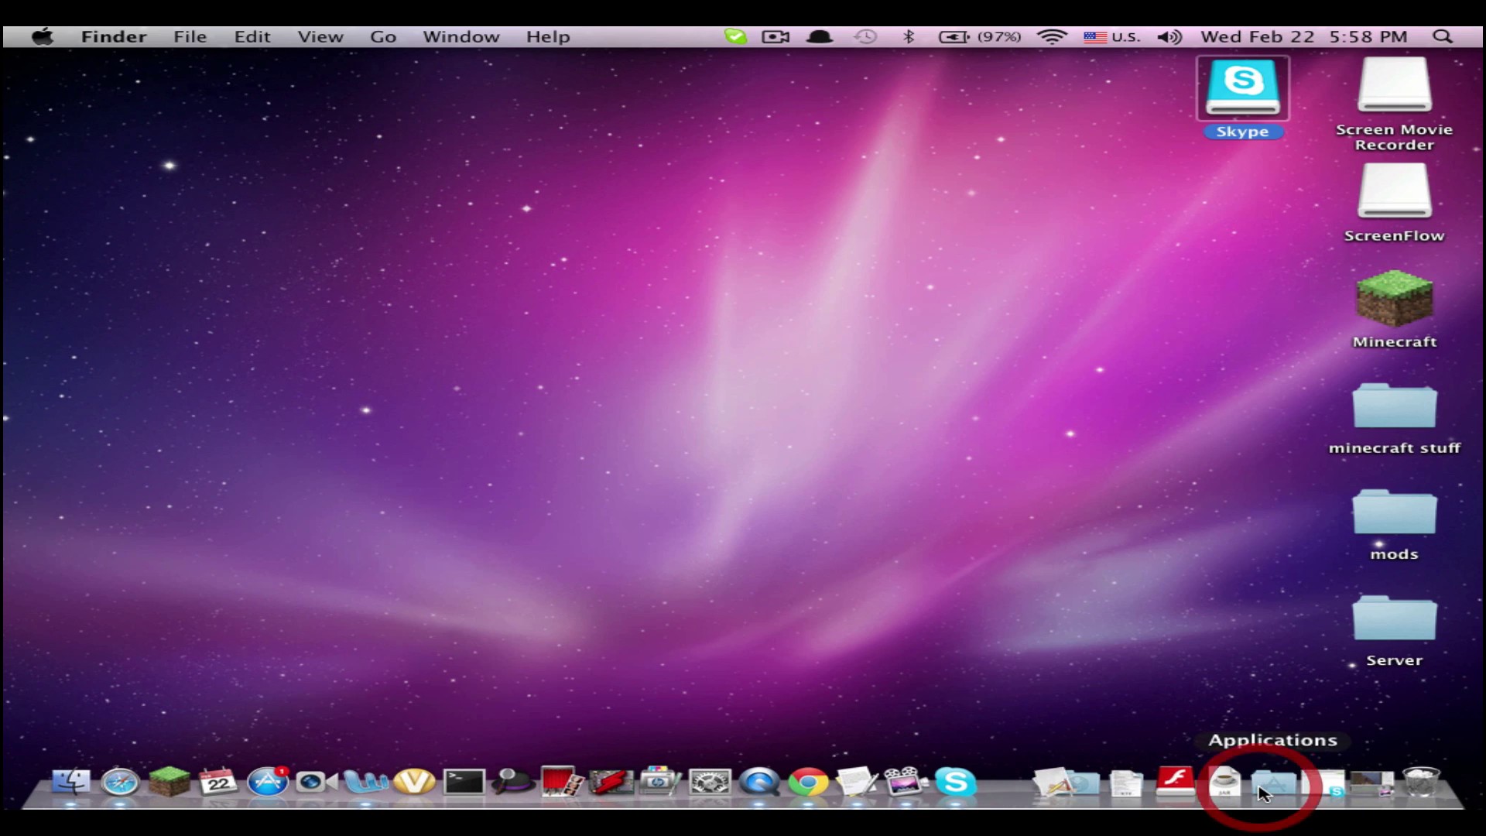
click(1324, 785)
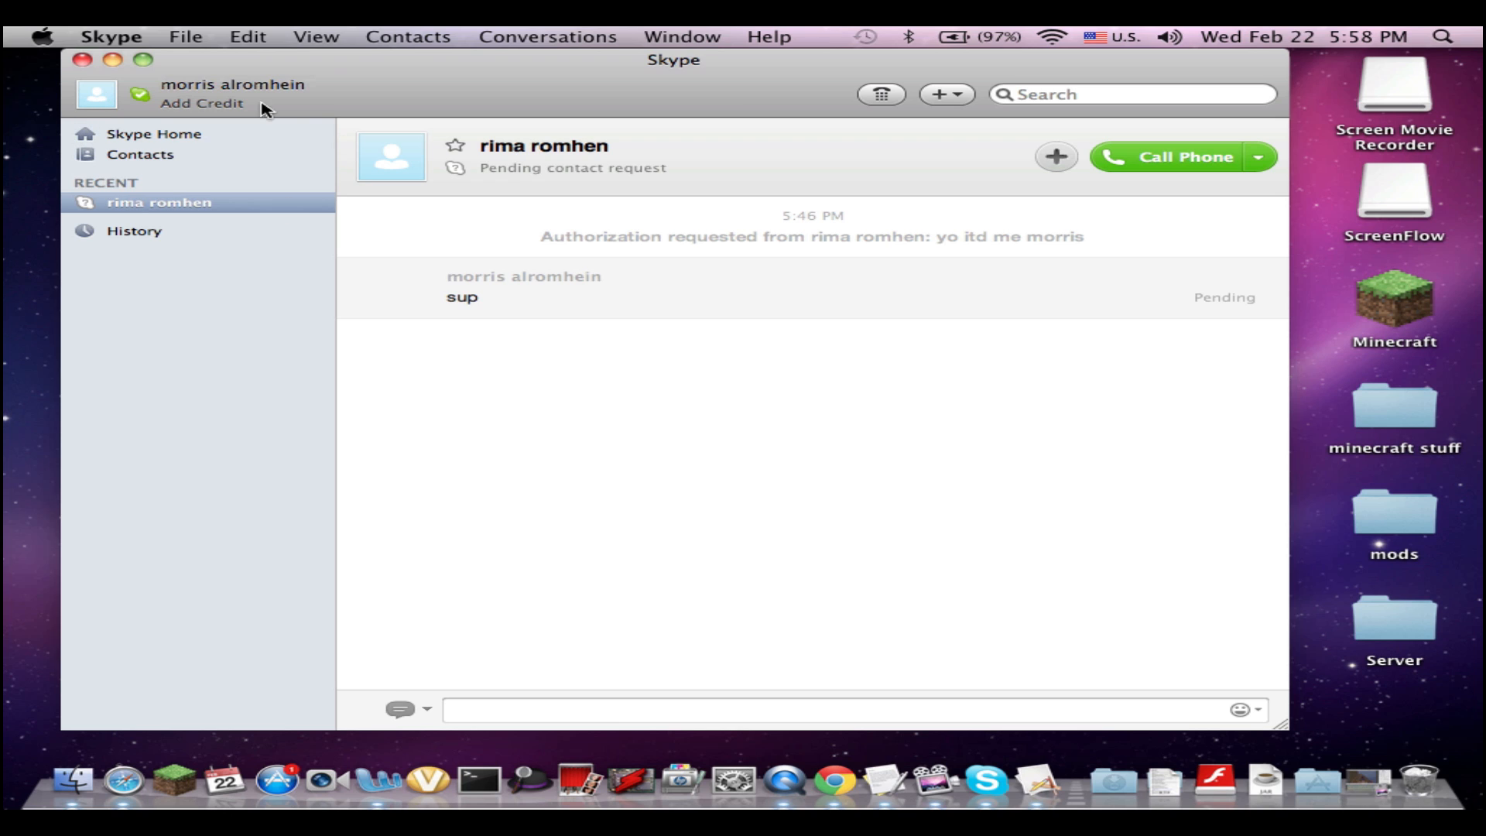
- Minimize Skype, start the Minecraft launcher from the desktop and log in with saved credentials
click(115, 62)
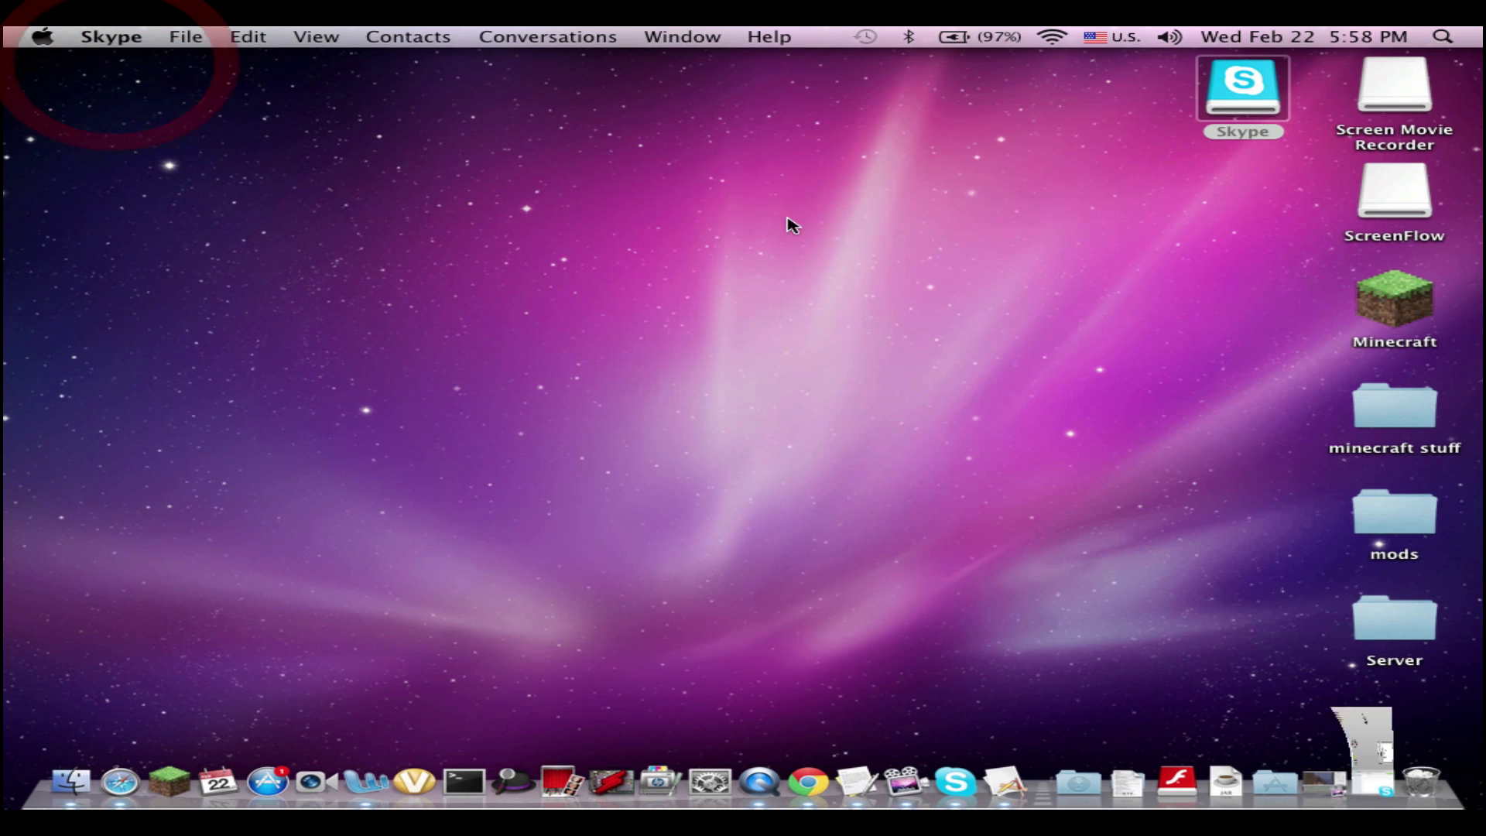
double_click(1376, 304)
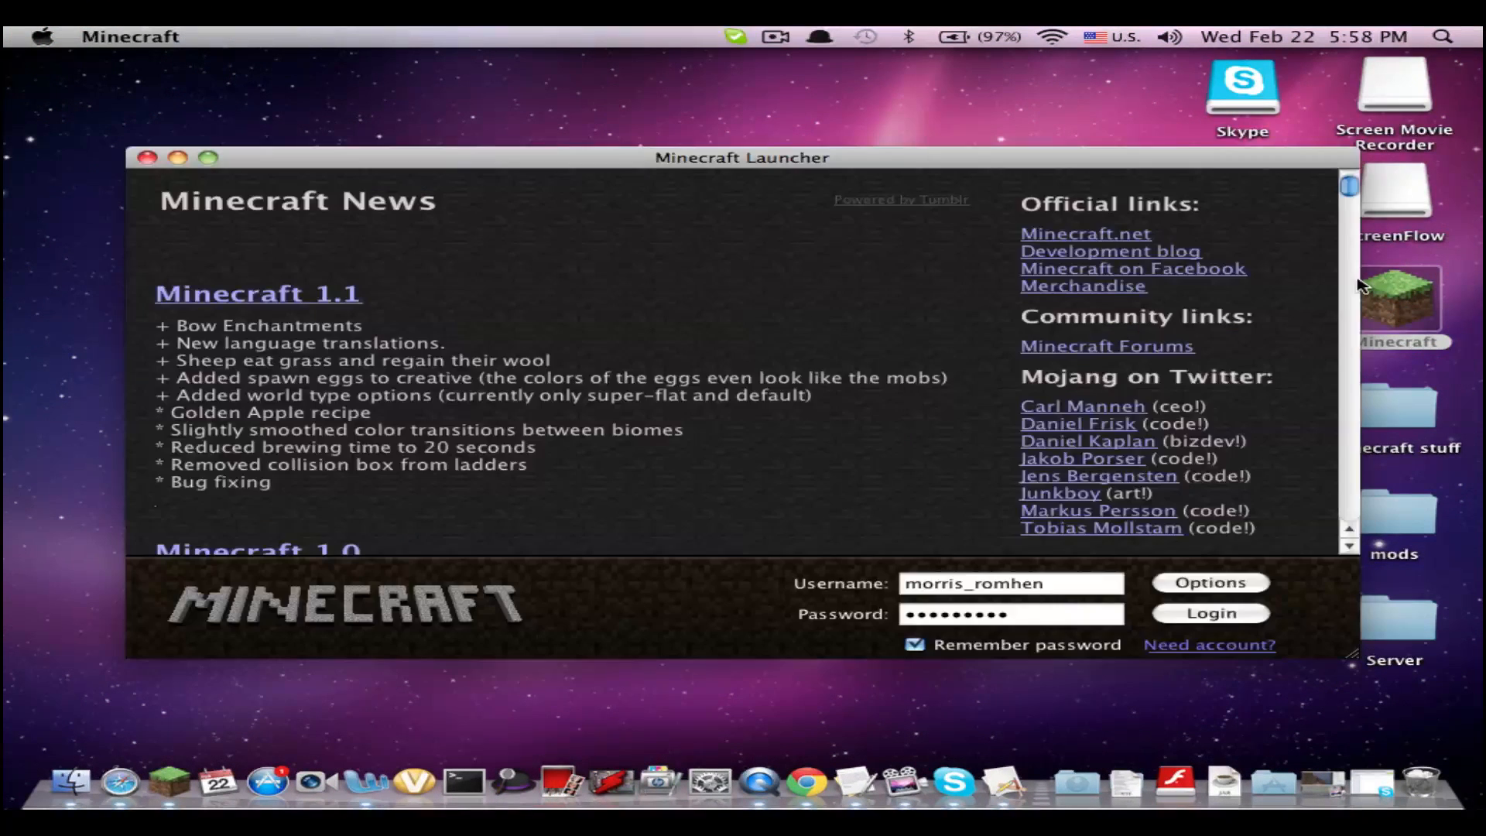
click(1210, 613)
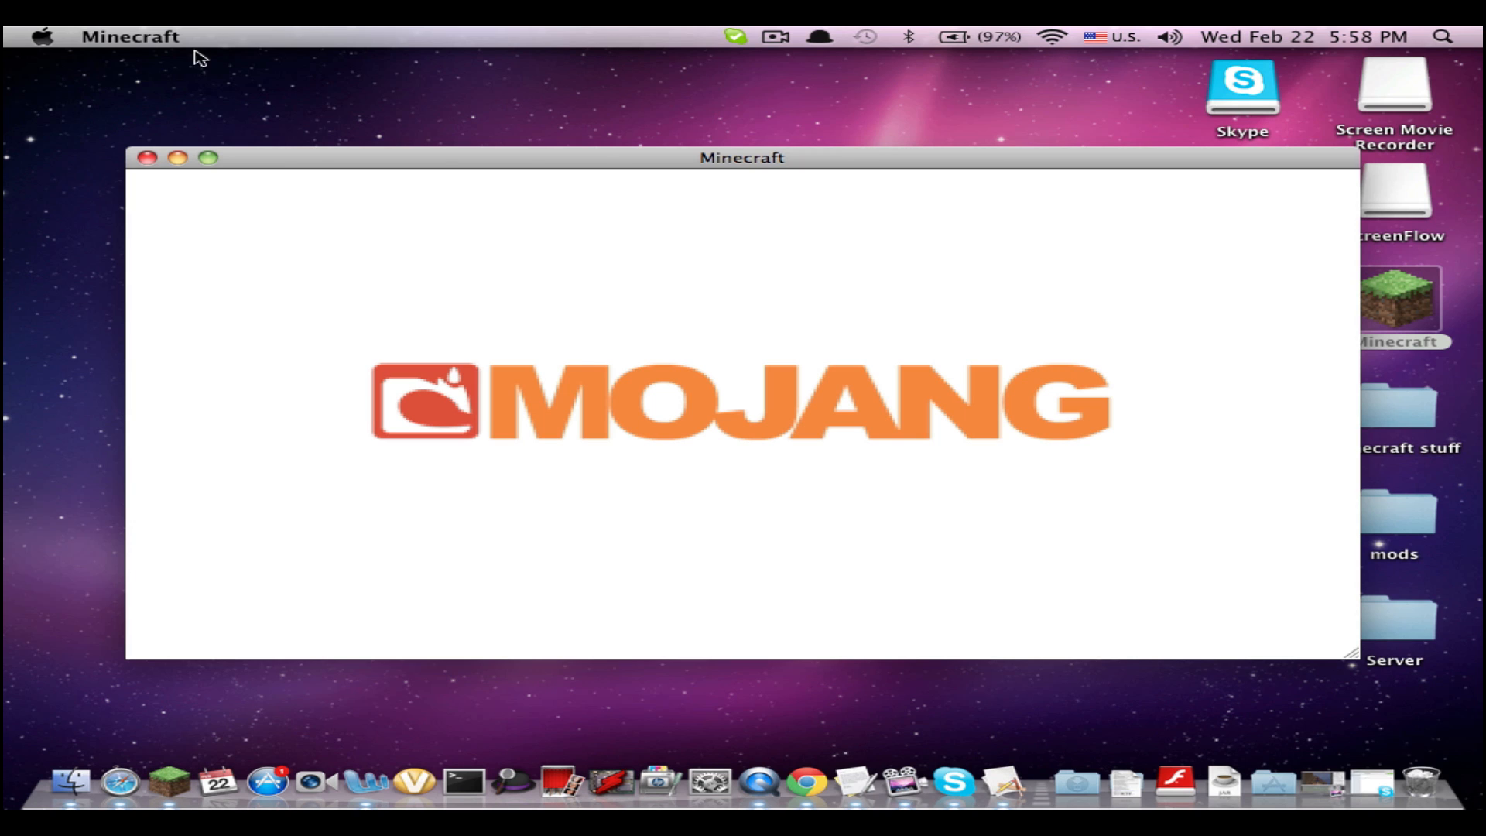
- Leave the texture pack unchanged and join the VaultCraft server from the Multiplayer list
drag(601, 157, 530, 142)
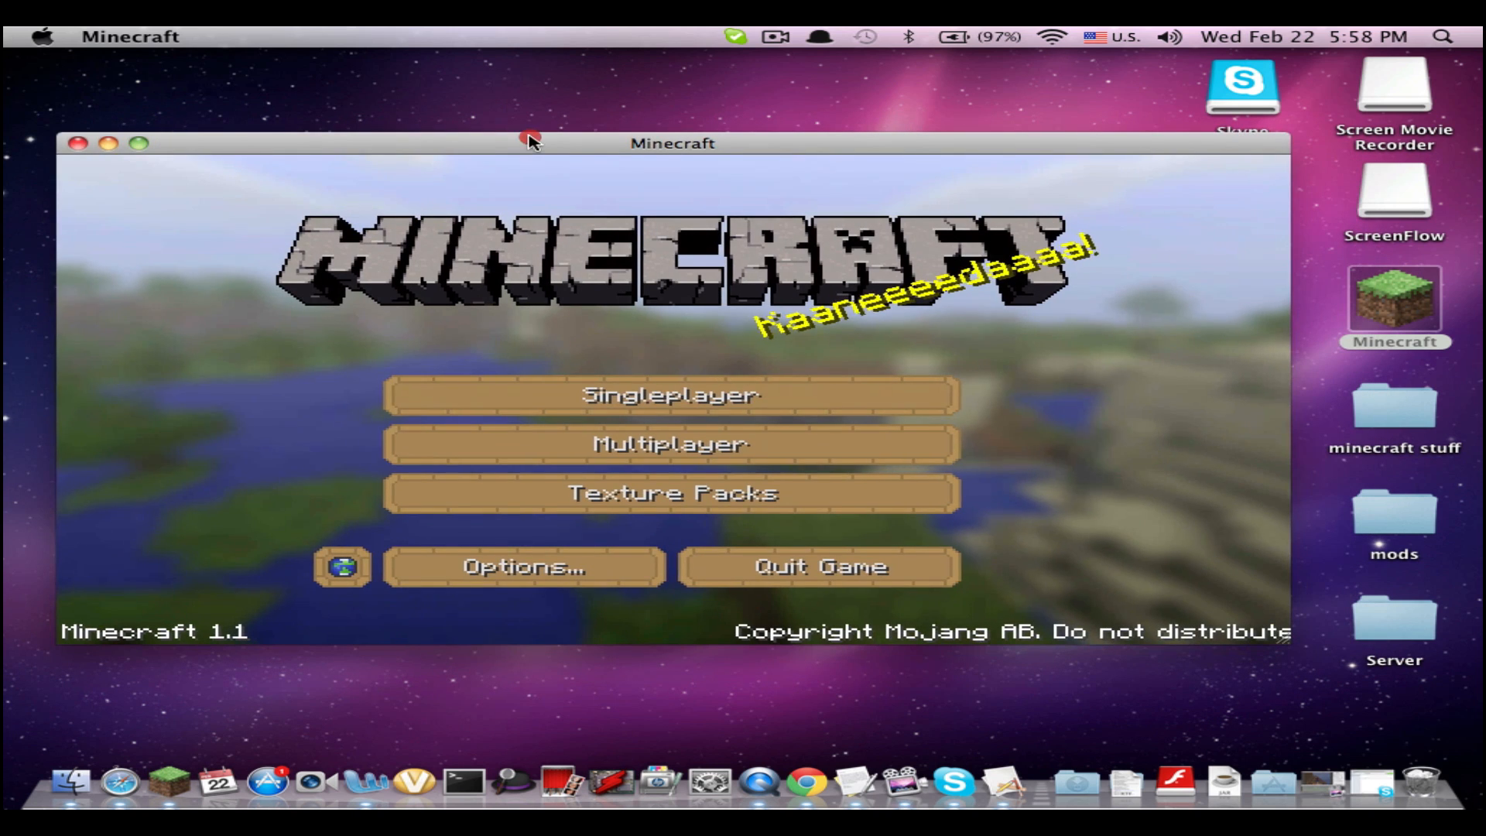
click(761, 493)
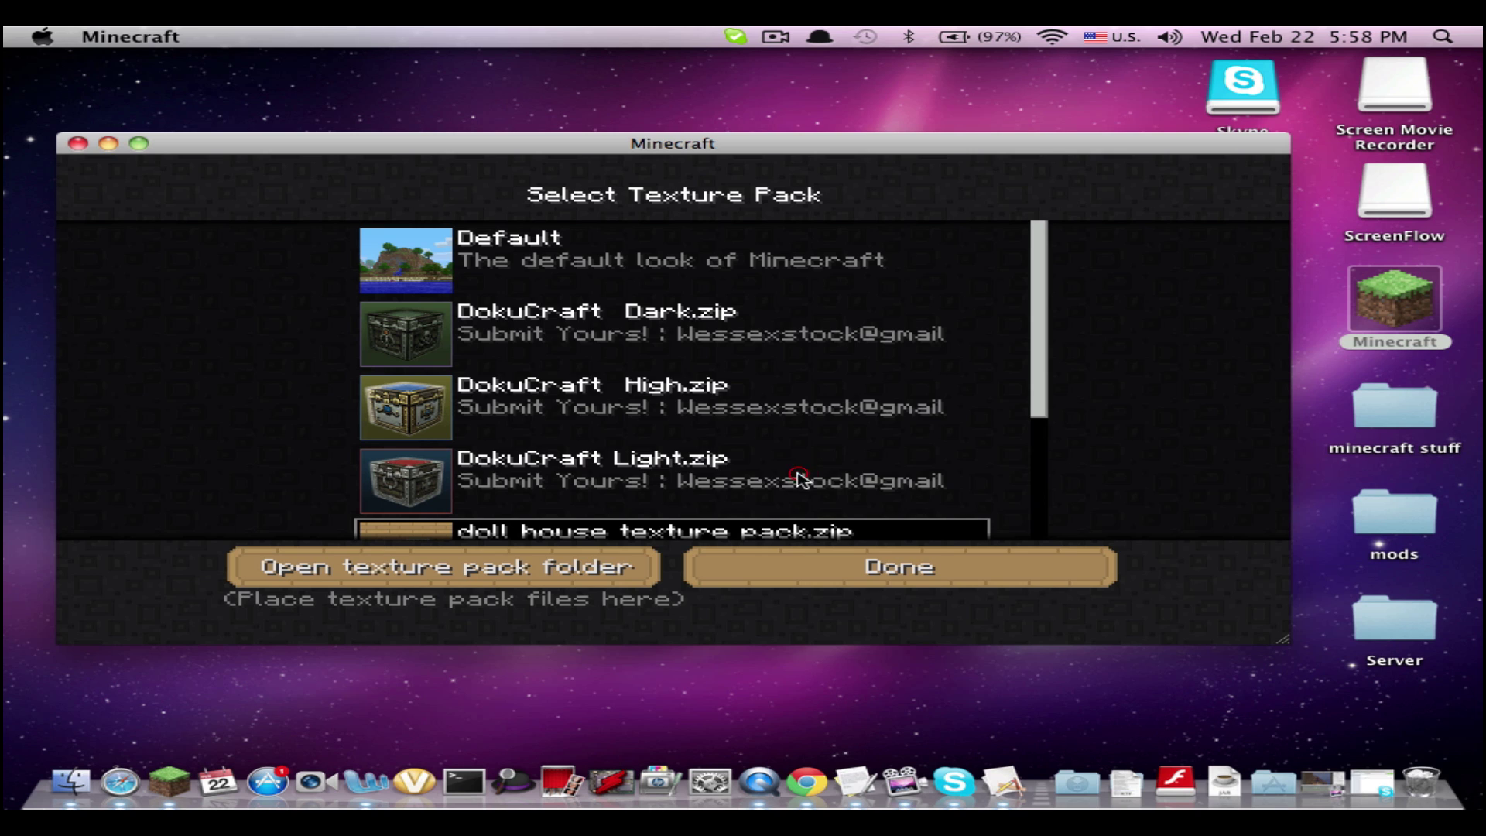
click(802, 562)
click(674, 432)
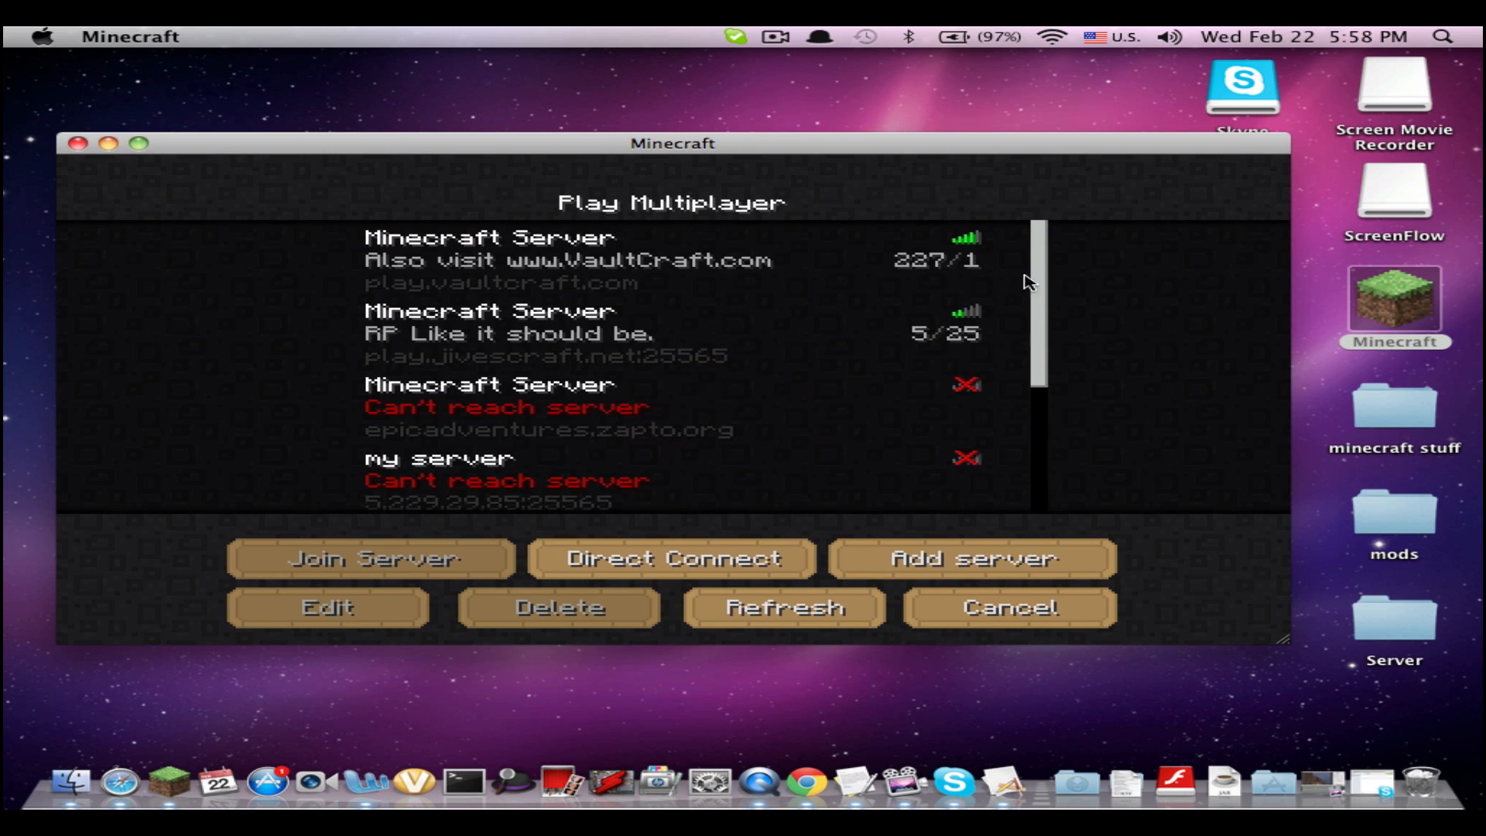
double_click(692, 244)
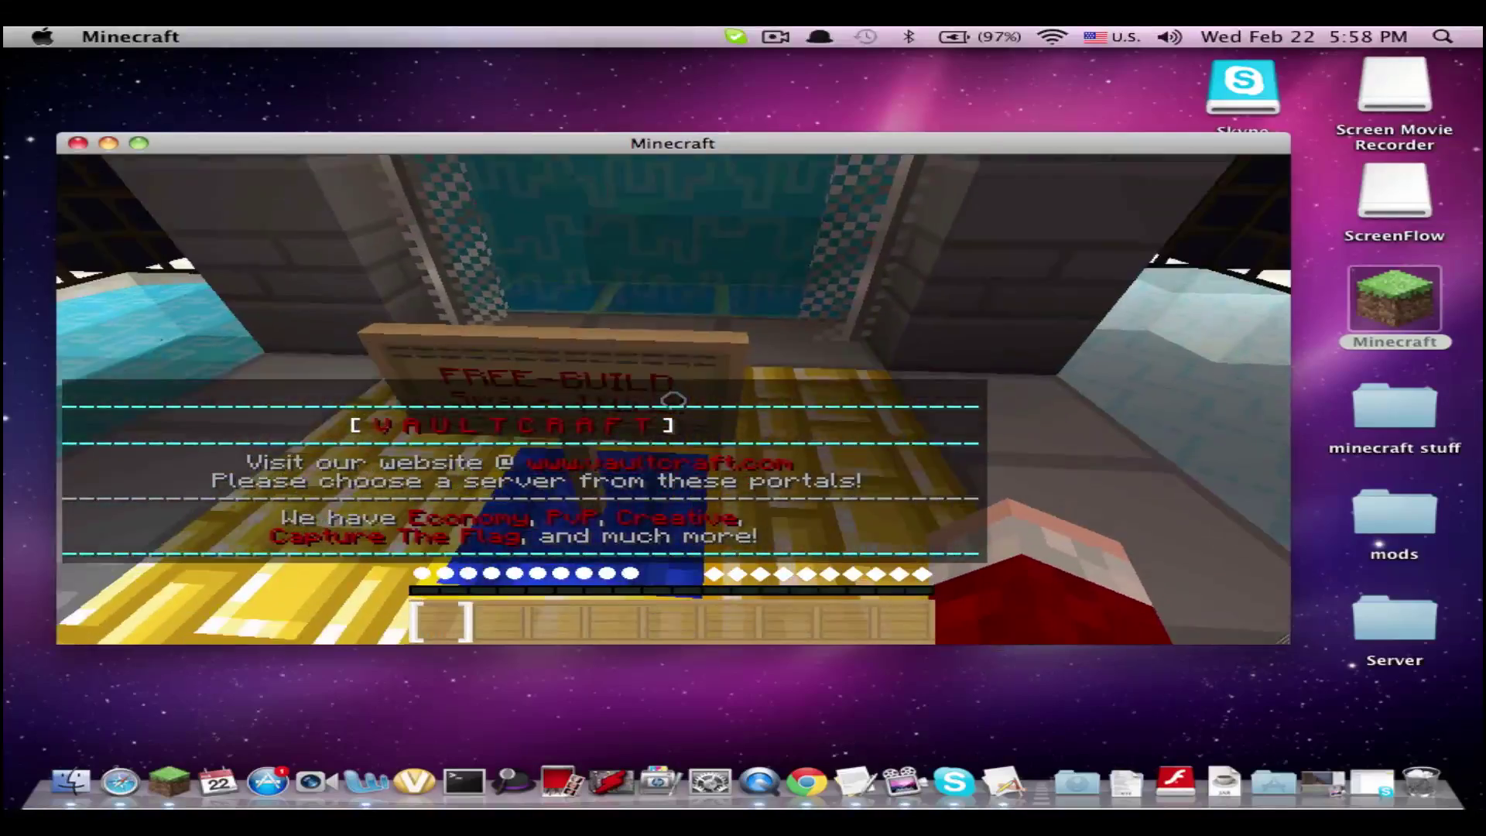
- Look around the server's spawn area, pause the game and move the window aside
drag(674, 401, 674, 400)
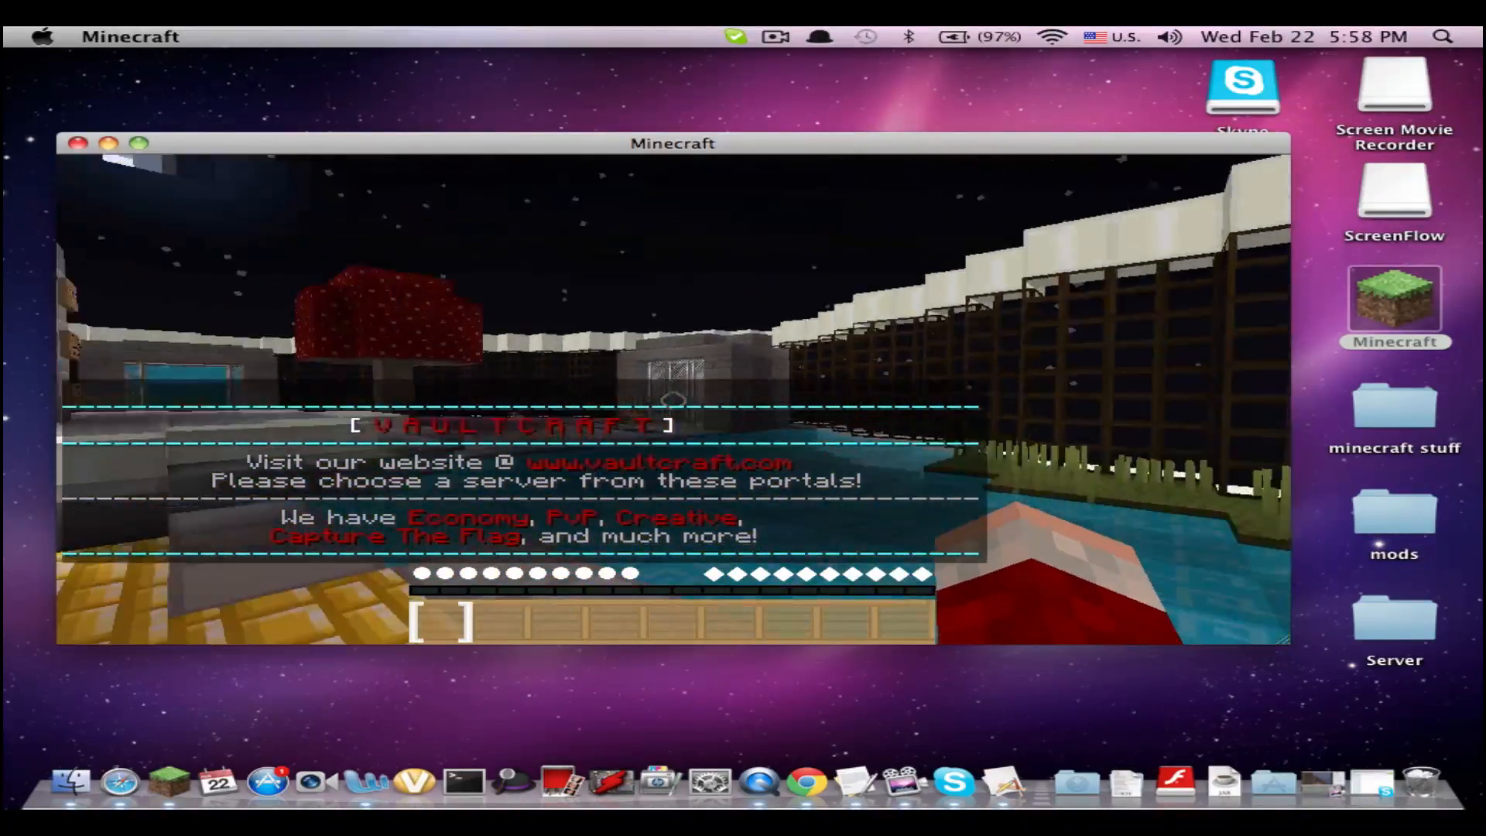
key(Escape)
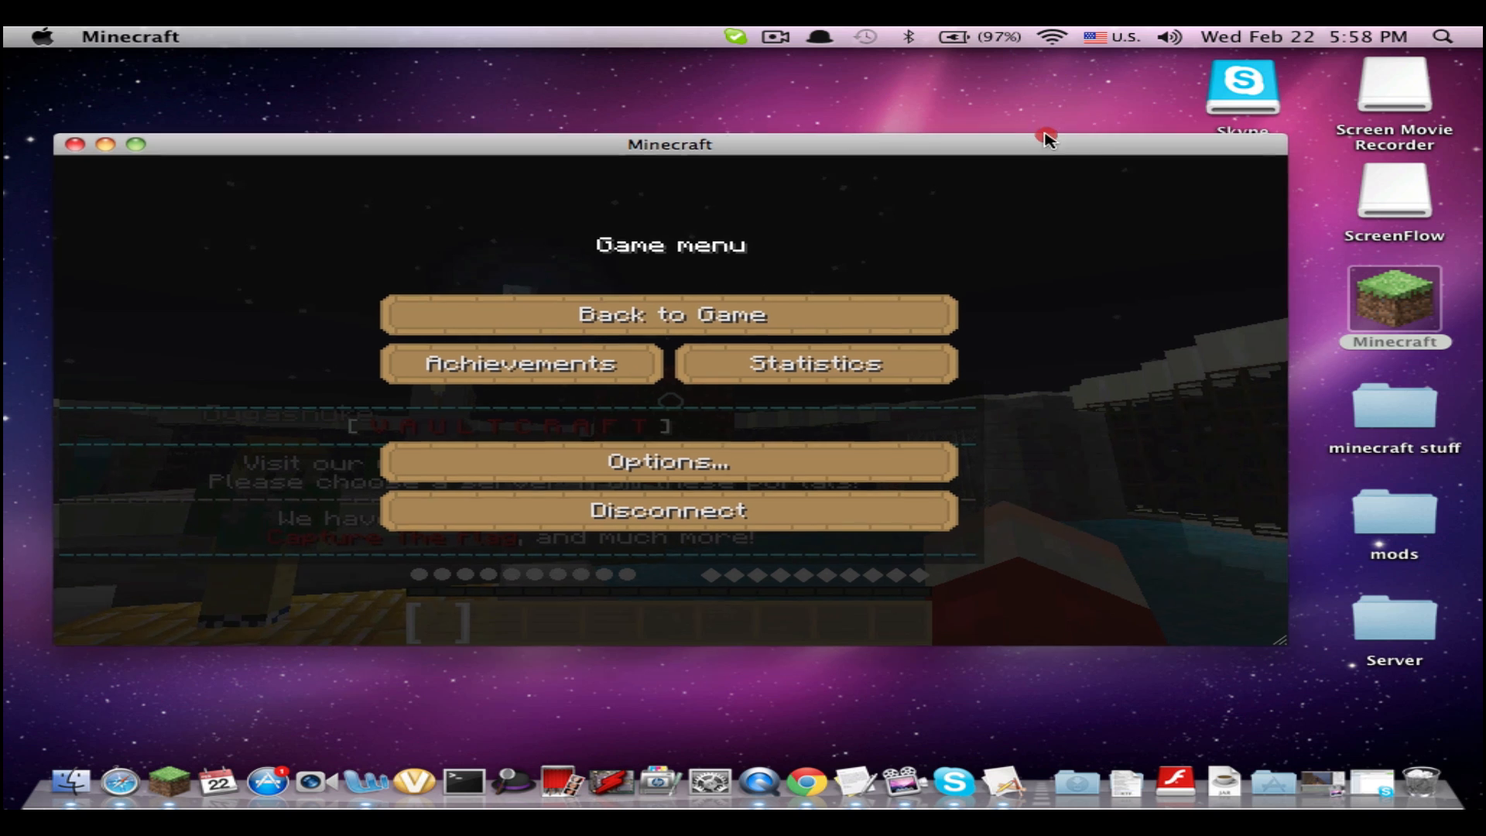
mouse_move(1076, 143)
mouse_down()
mouse_move(914, 146)
mouse_move(1162, 68)
mouse_up()
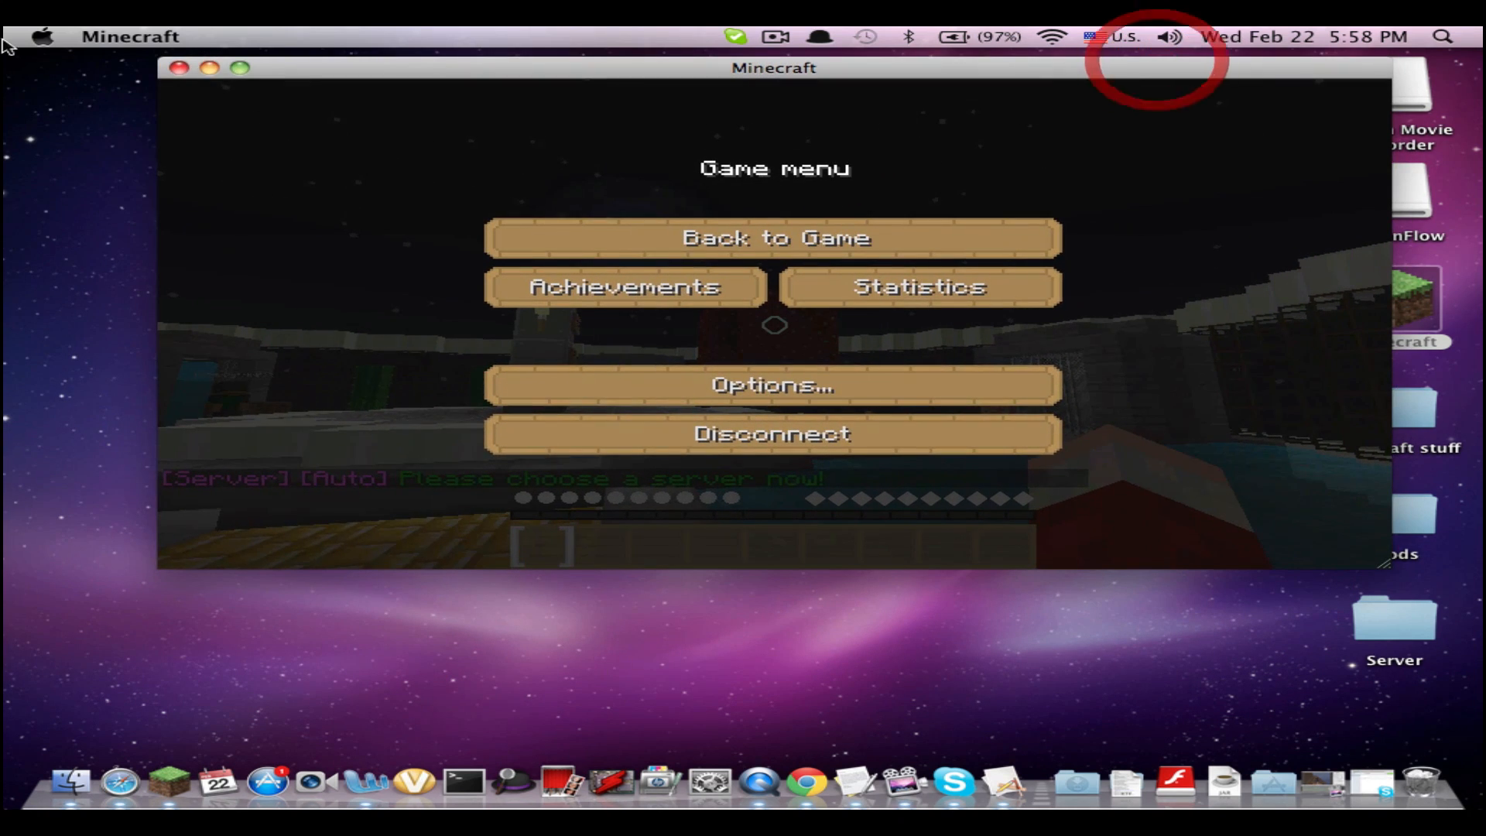
click(177, 69)
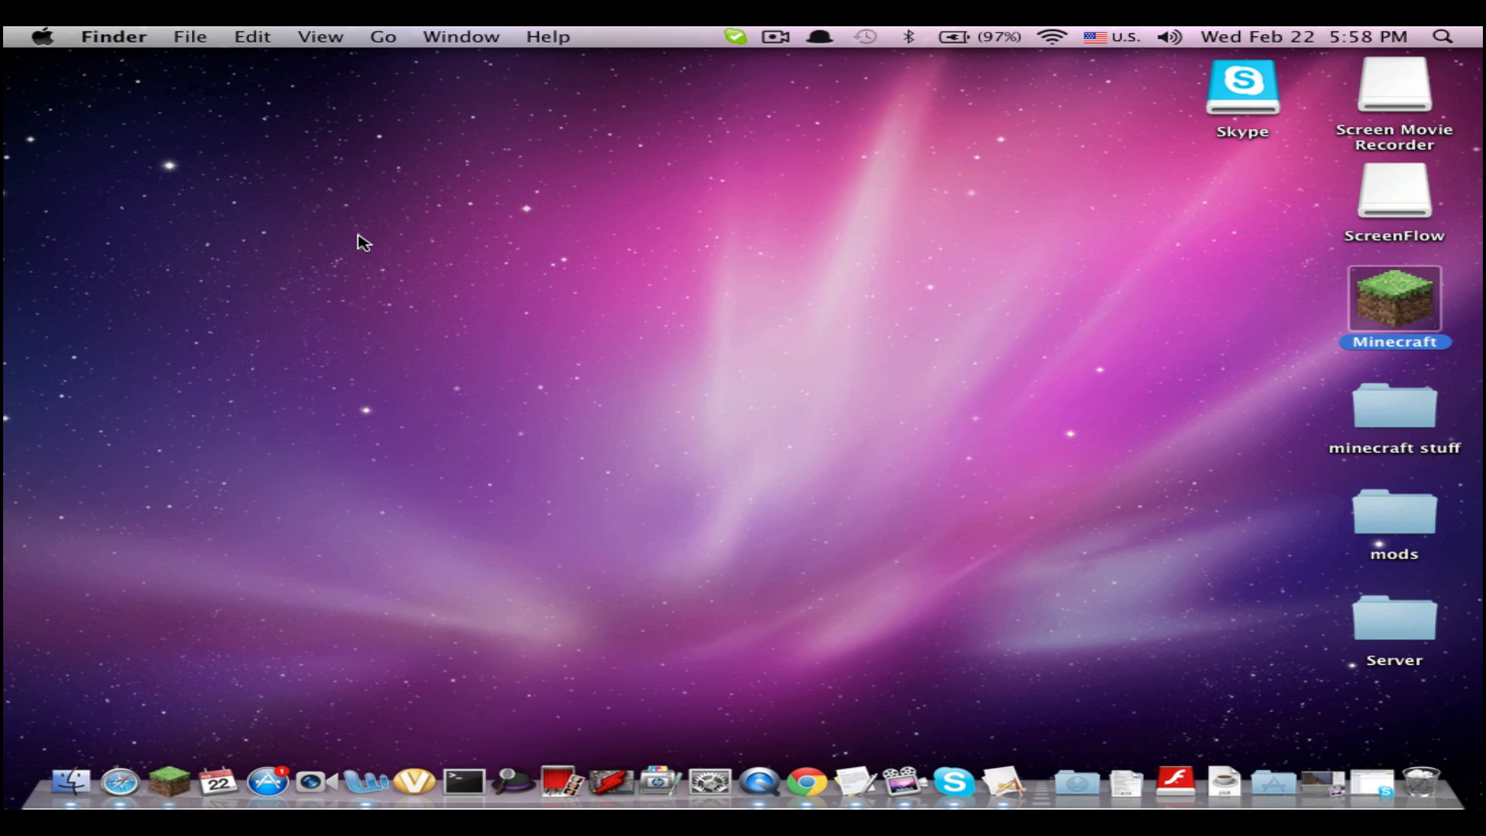
click(676, 325)
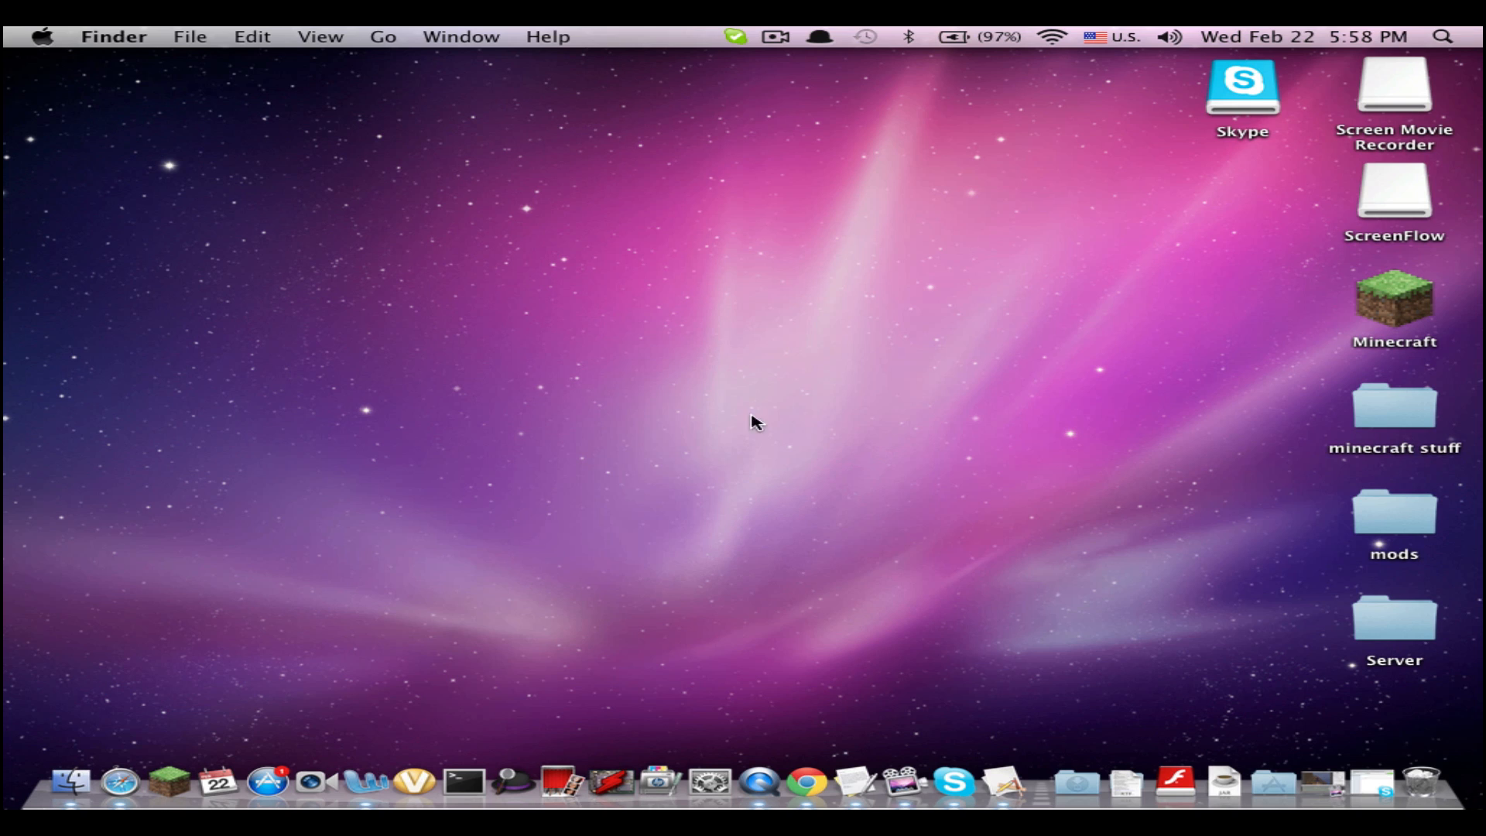
click(691, 443)
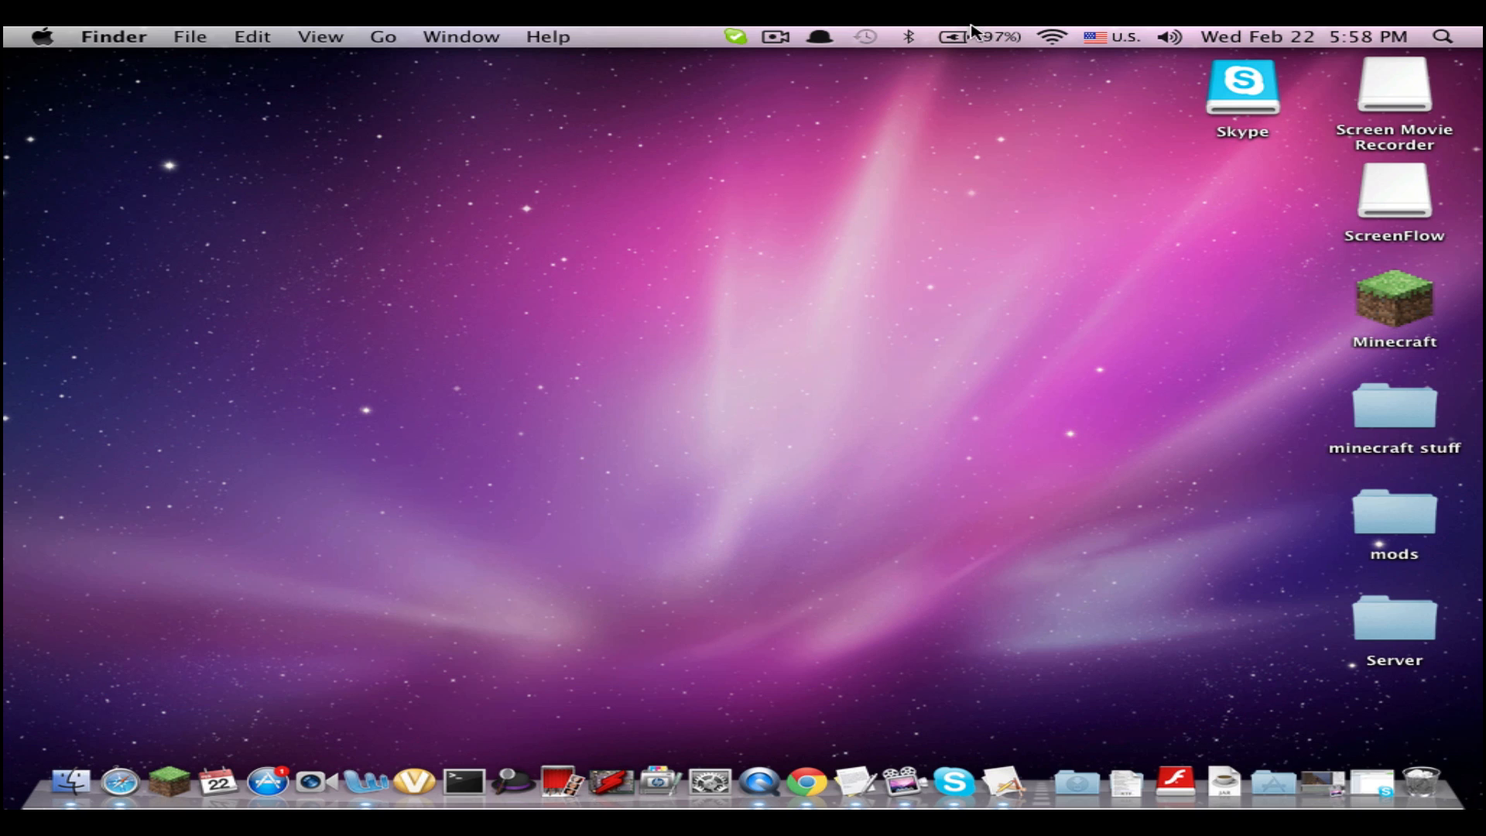